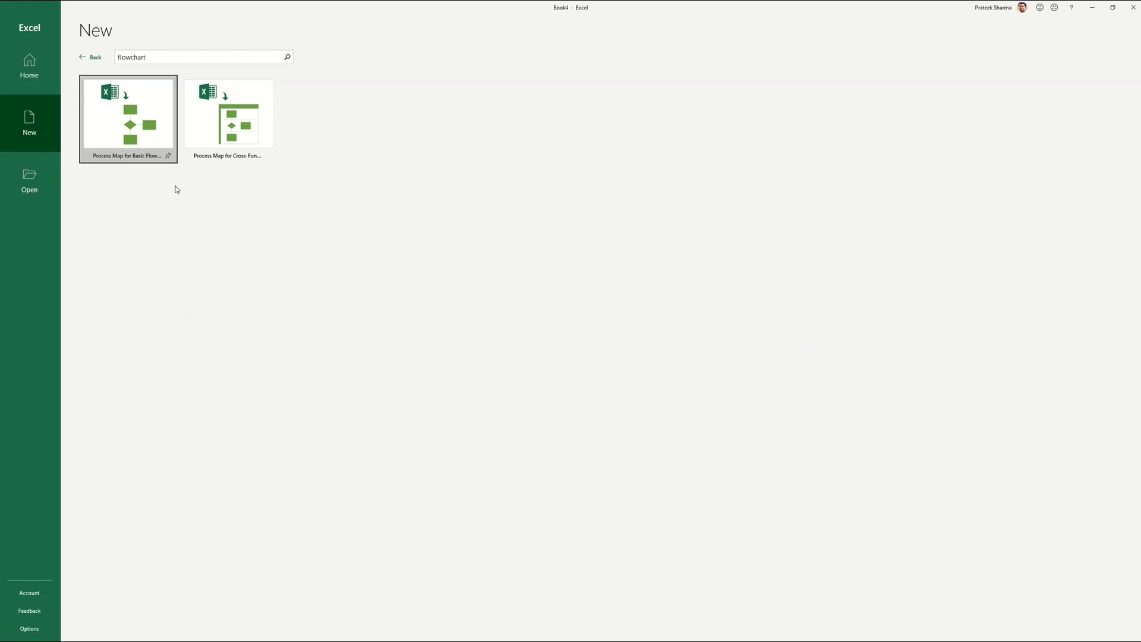
Create a workbook from the Process Map for Cross-Functional Flowchart template and open its Process Map sheet.
{"action": "left_click", "coordinate": [233, 113]}
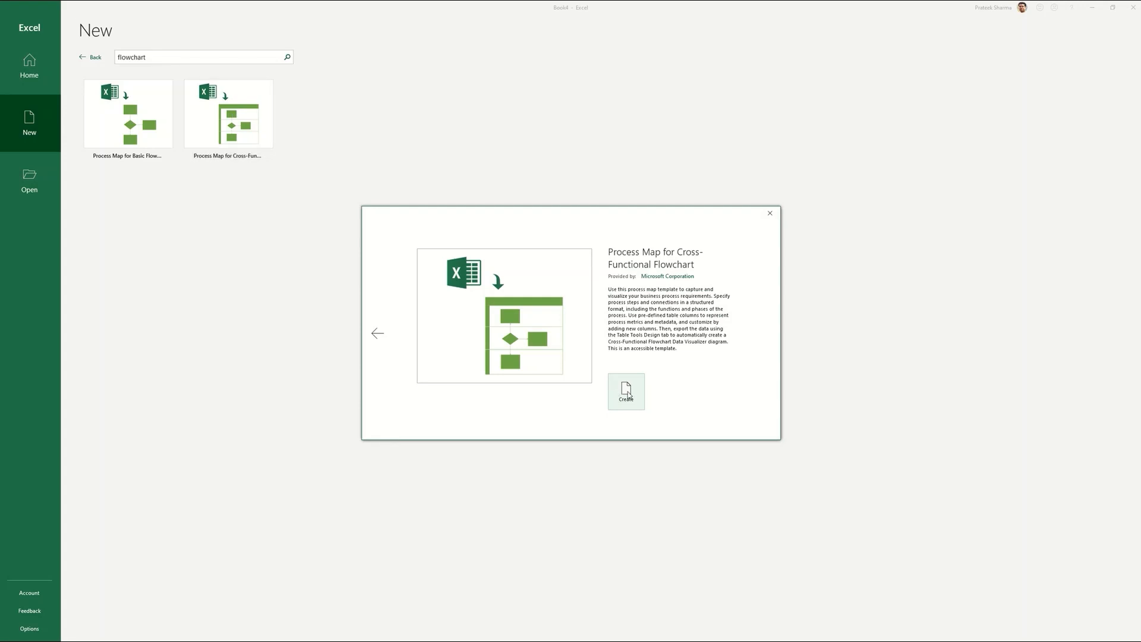
{"action": "left_click", "coordinate": [626, 393]}
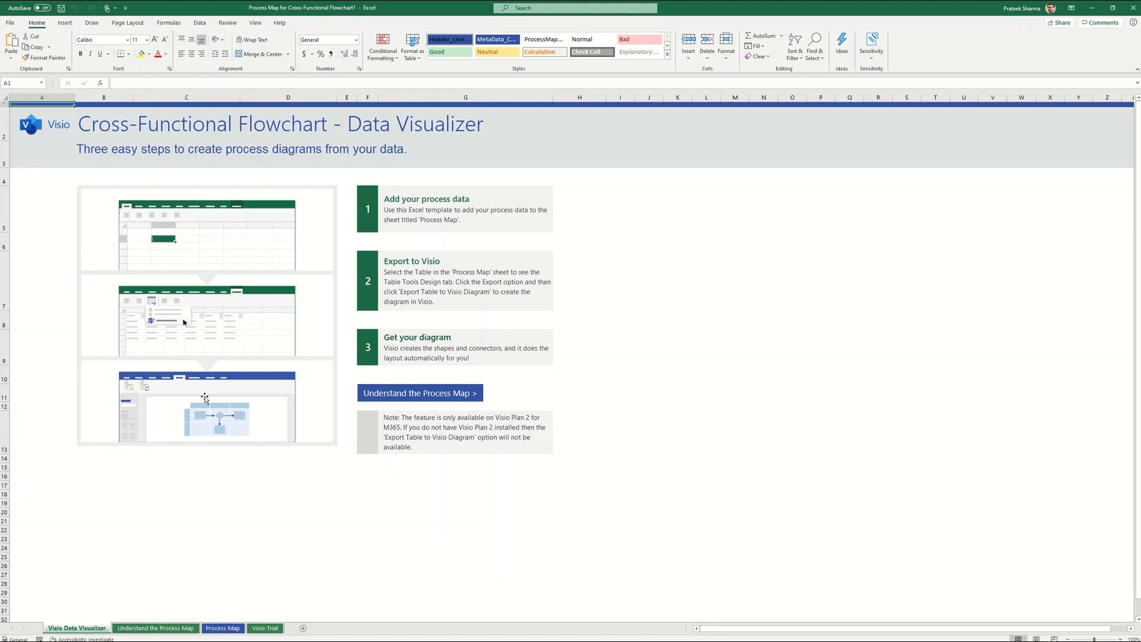
{"action": "left_click", "coordinate": [139, 630]}
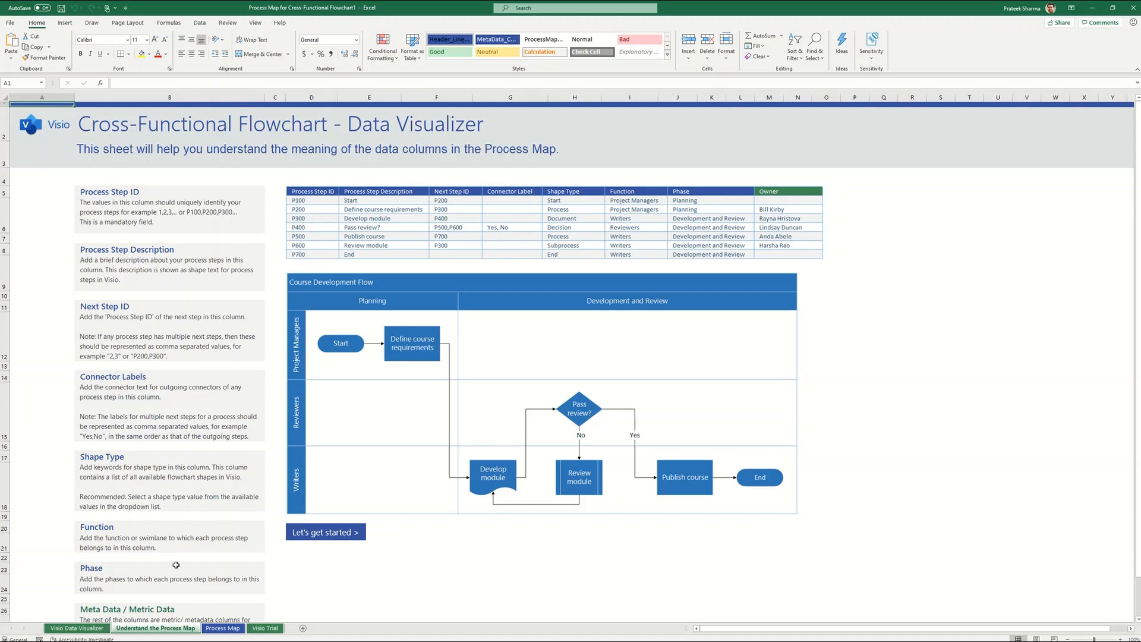
{"action": "left_click", "coordinate": [216, 629]}
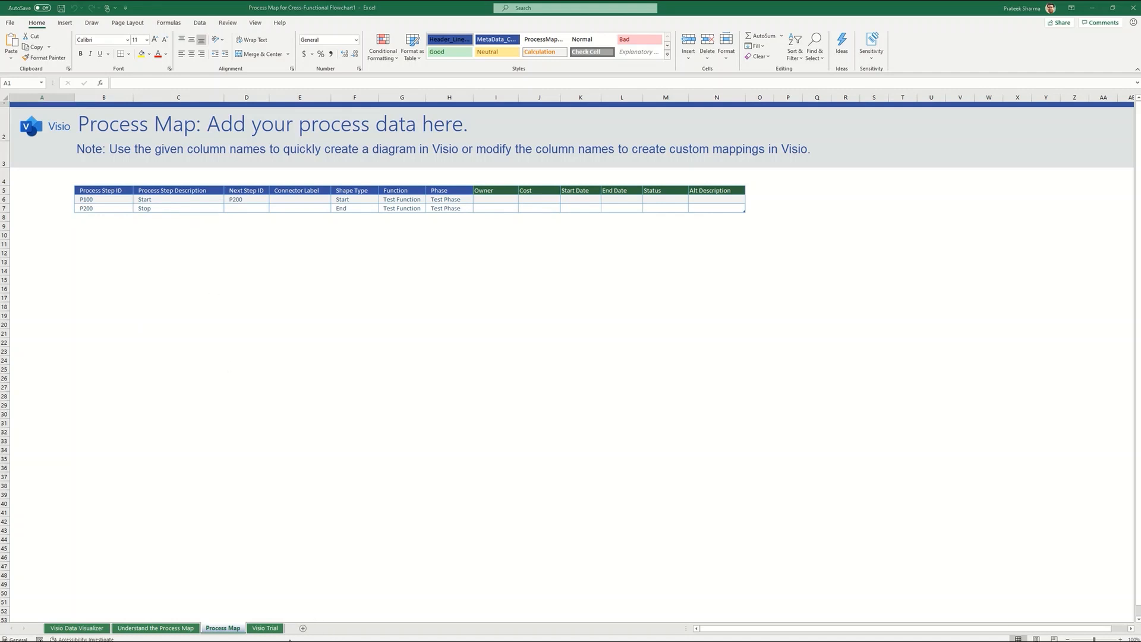
Switch to the Customer Feedback Standard Process workbook and examine its step IDs, next steps and connector labels.
{"action": "key", "text": "alt+Tab"}
{"action": "key", "text": "alt+Tab"}
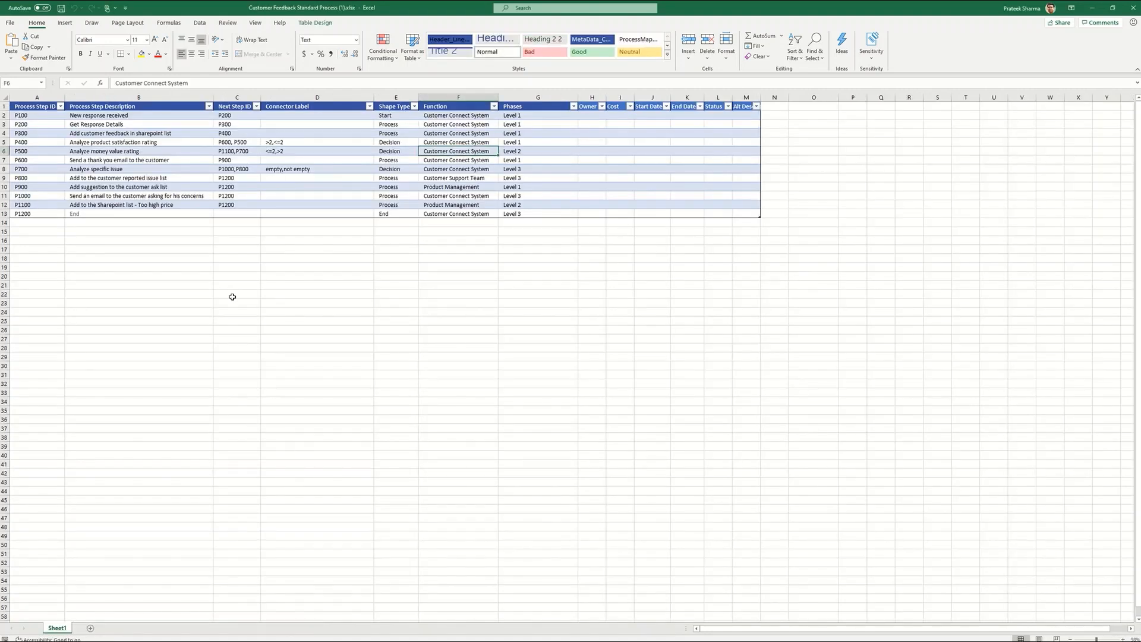
{"action": "left_click", "coordinate": [44, 123]}
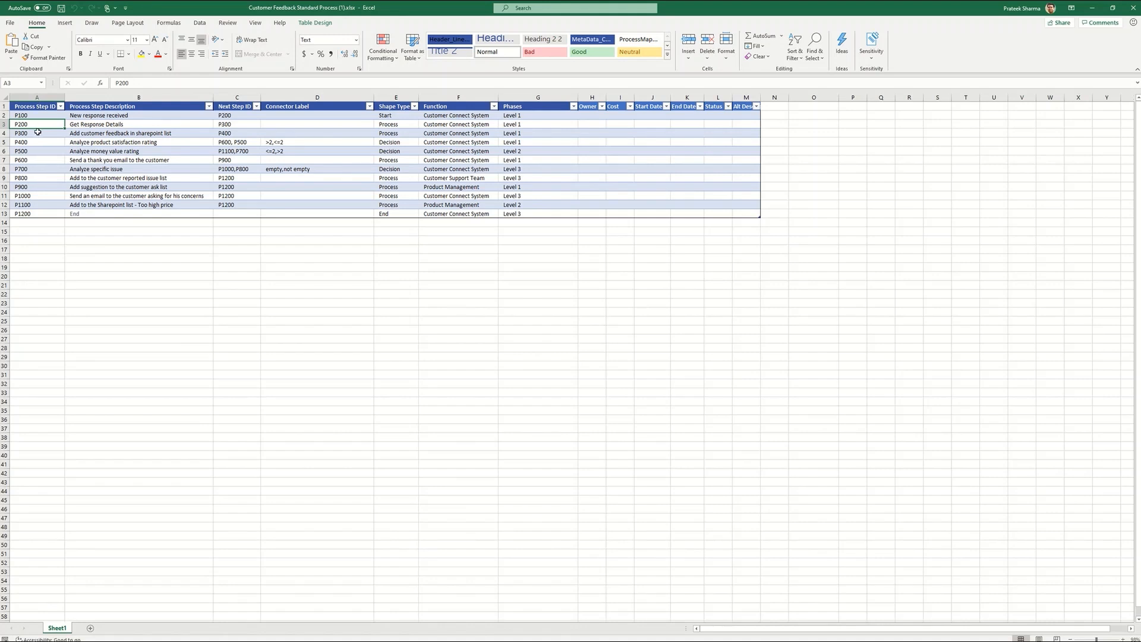
{"action": "left_click", "coordinate": [91, 131]}
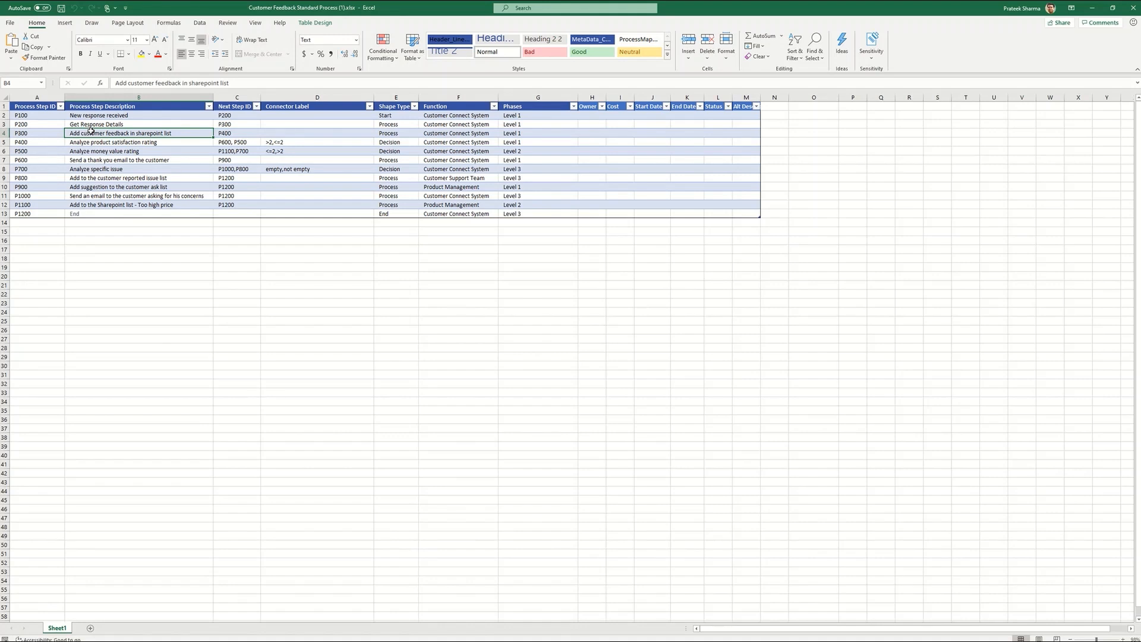
{"action": "left_click", "coordinate": [389, 134]}
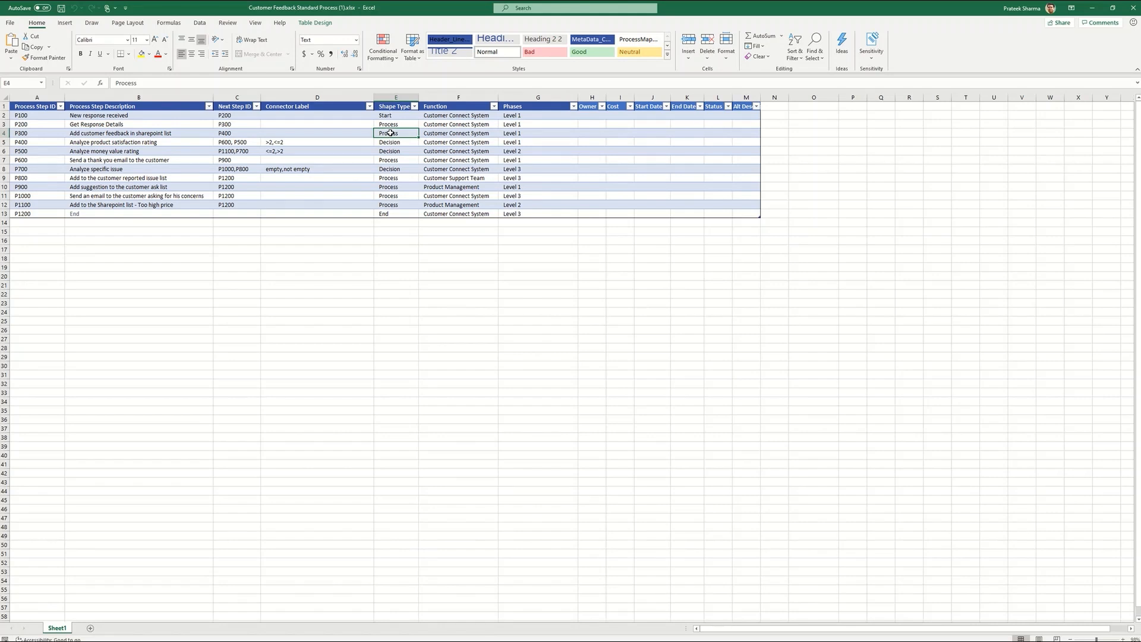
{"action": "left_click_drag", "start_coordinate": [390, 133], "coordinate": [236, 133]}
{"action": "left_click", "coordinate": [237, 133]}
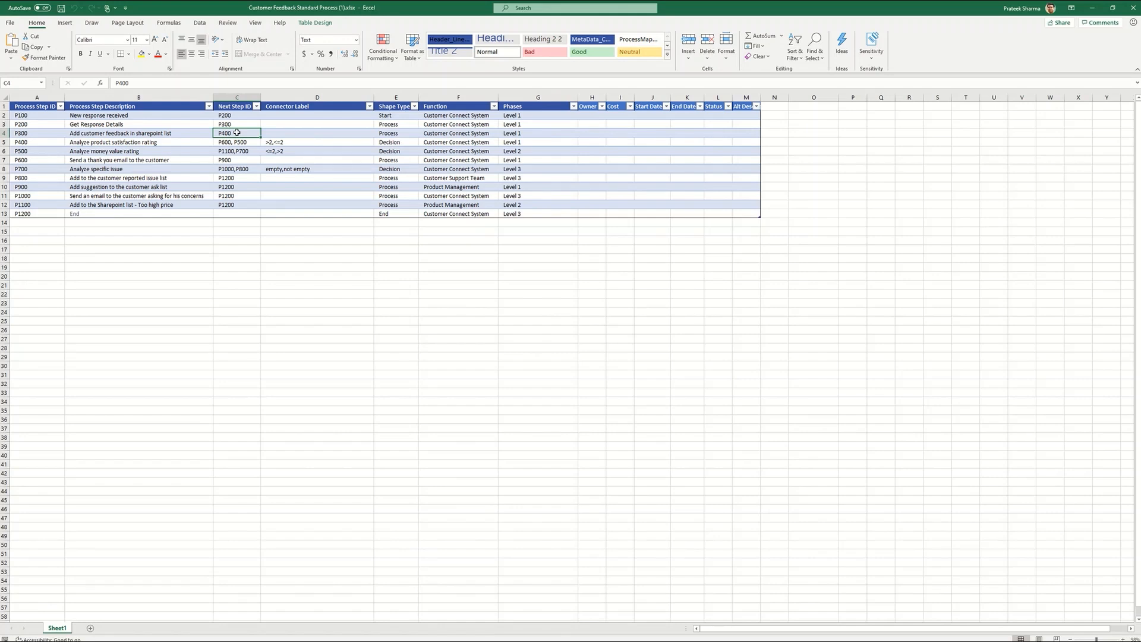
{"action": "left_click", "coordinate": [53, 117]}
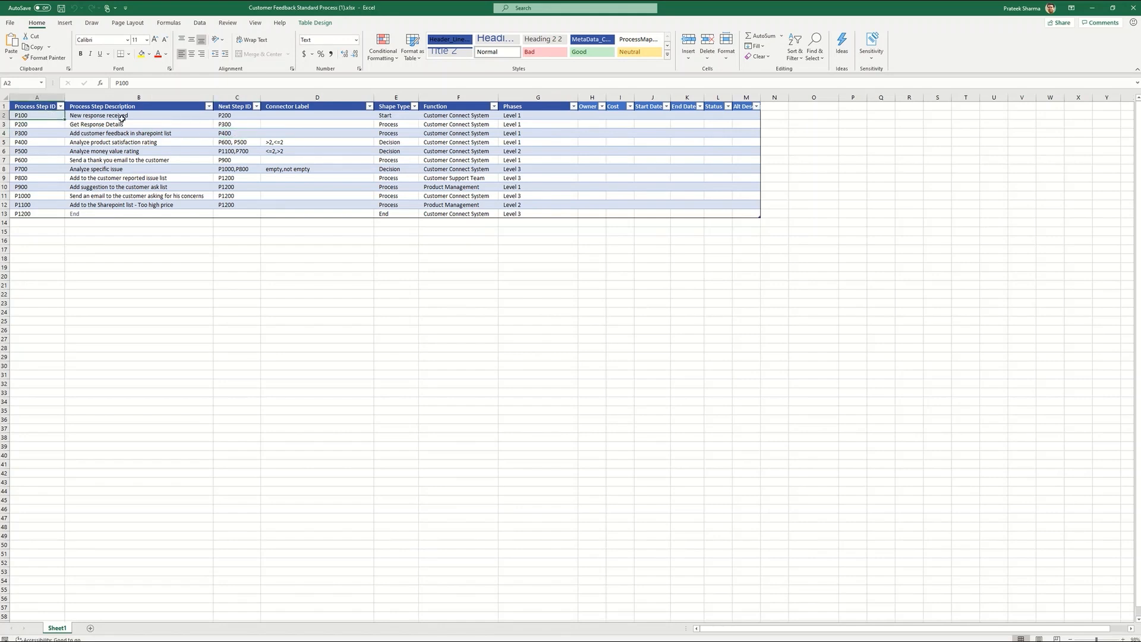
{"action": "left_click", "coordinate": [229, 116]}
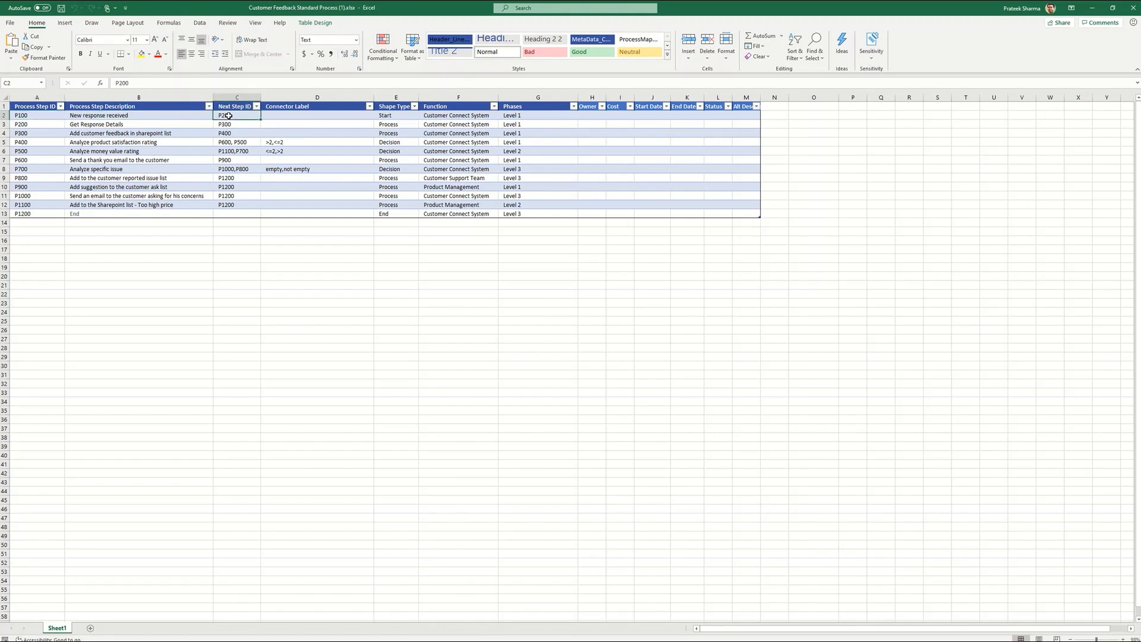
{"action": "left_click", "coordinate": [34, 143]}
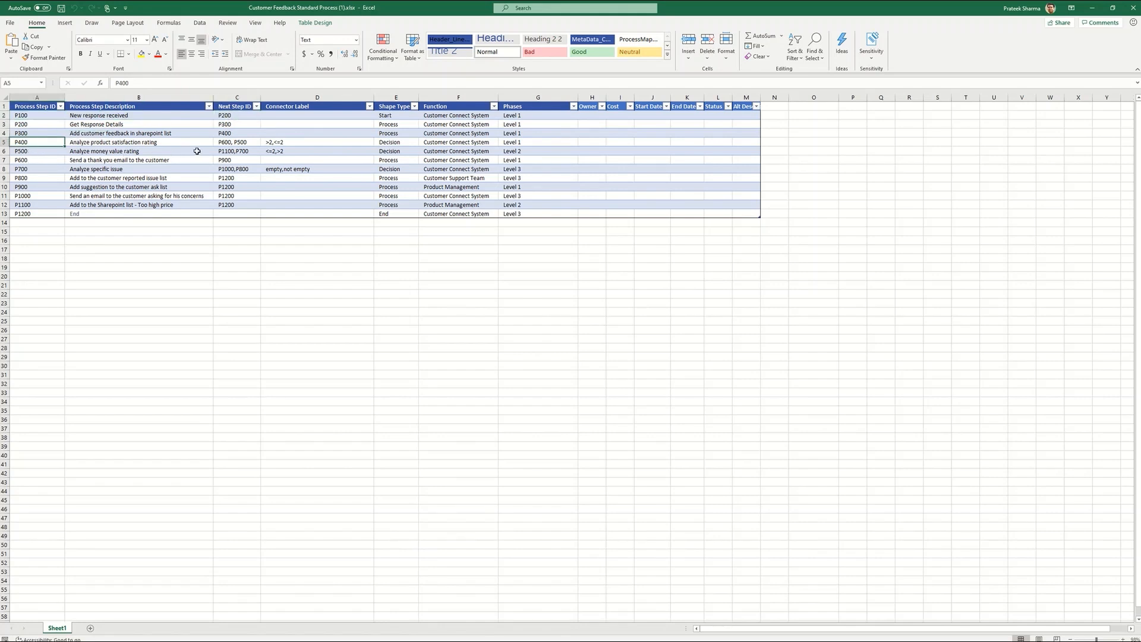
{"action": "left_click", "coordinate": [231, 143]}
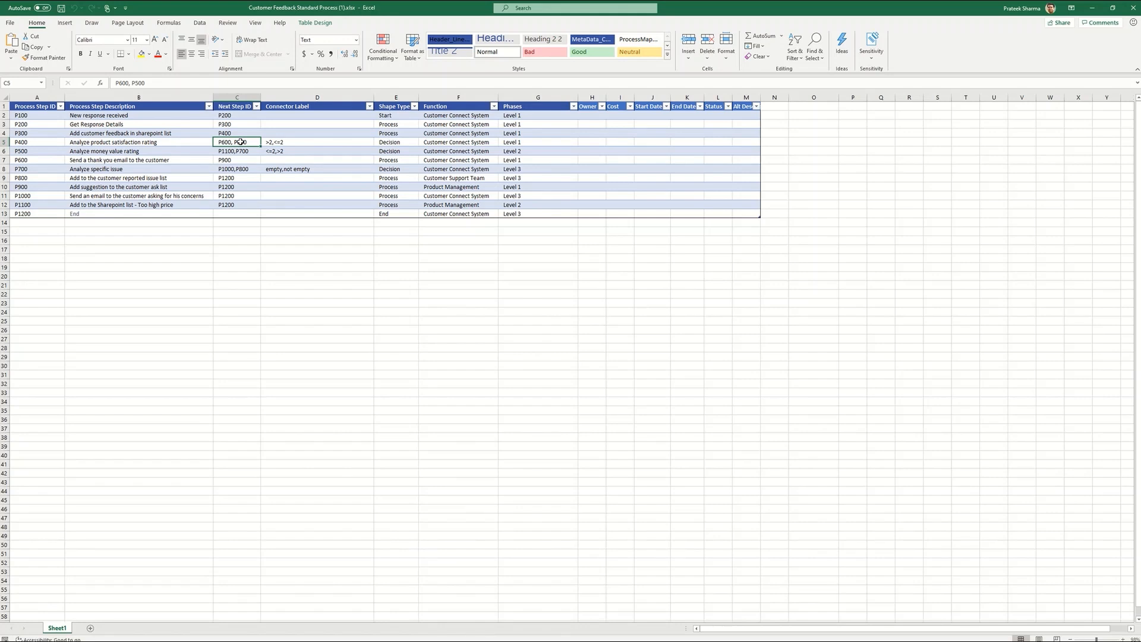
{"action": "left_click", "coordinate": [279, 108]}
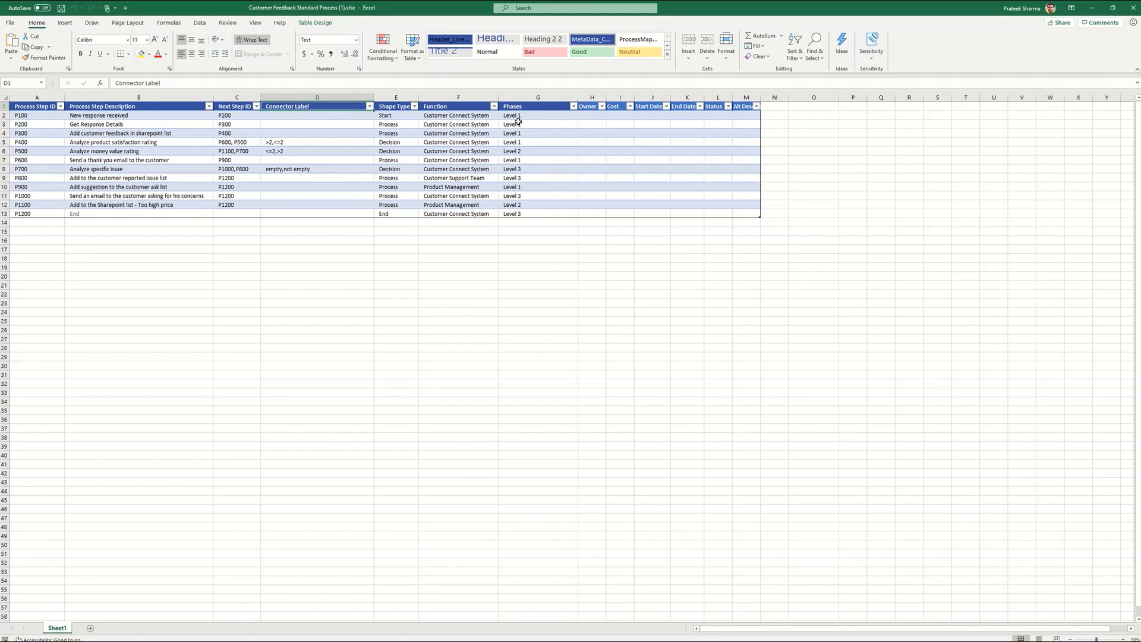
{"action": "left_click", "coordinate": [368, 168]}
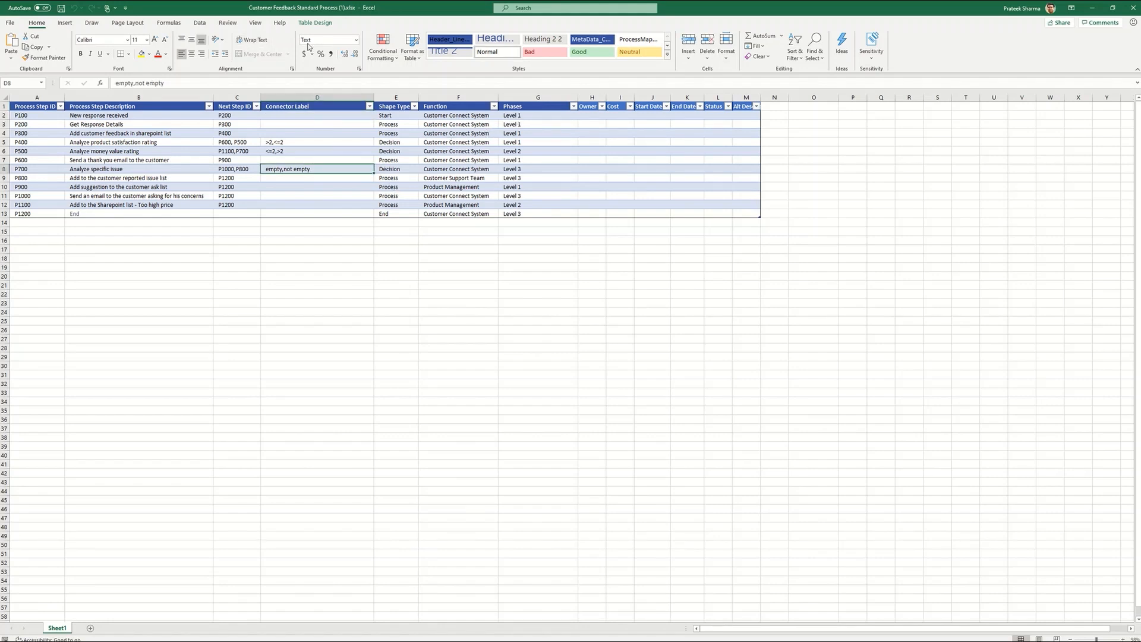
Export the table to a Visio diagram as a cross-functional flowchart.
{"action": "left_click", "coordinate": [313, 24]}
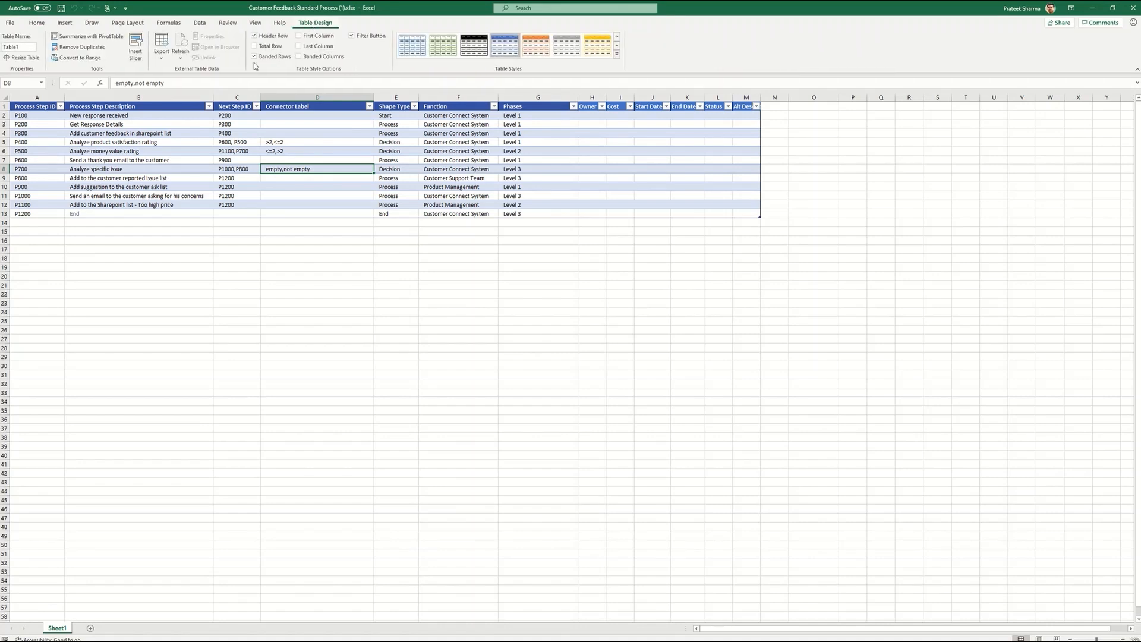
{"action": "left_click", "coordinate": [164, 61]}
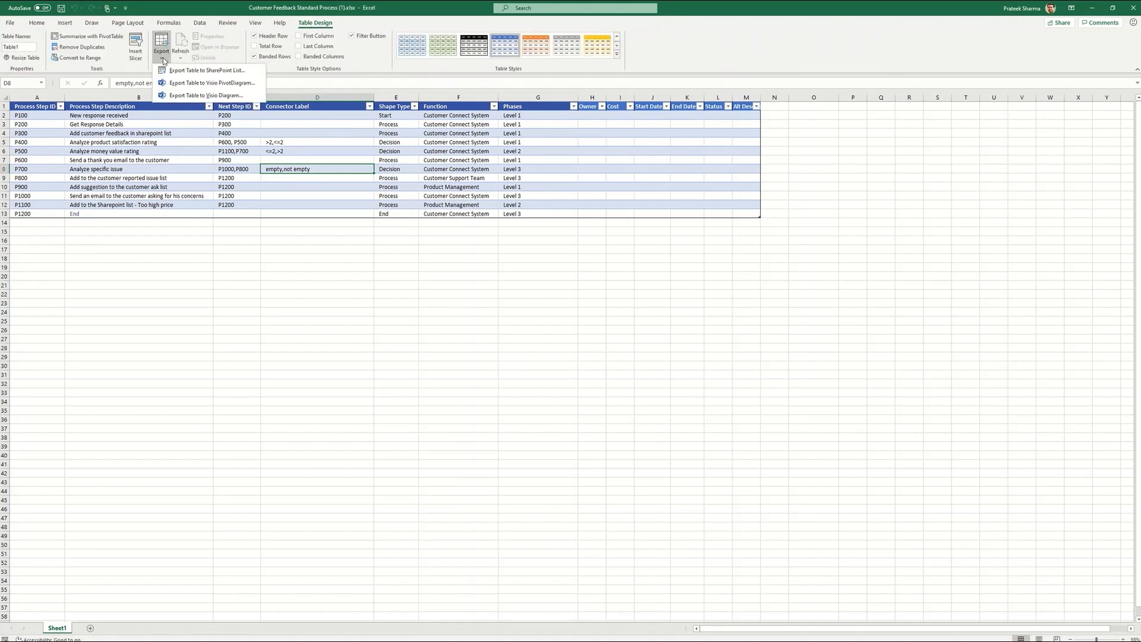
{"action": "left_click", "coordinate": [192, 96]}
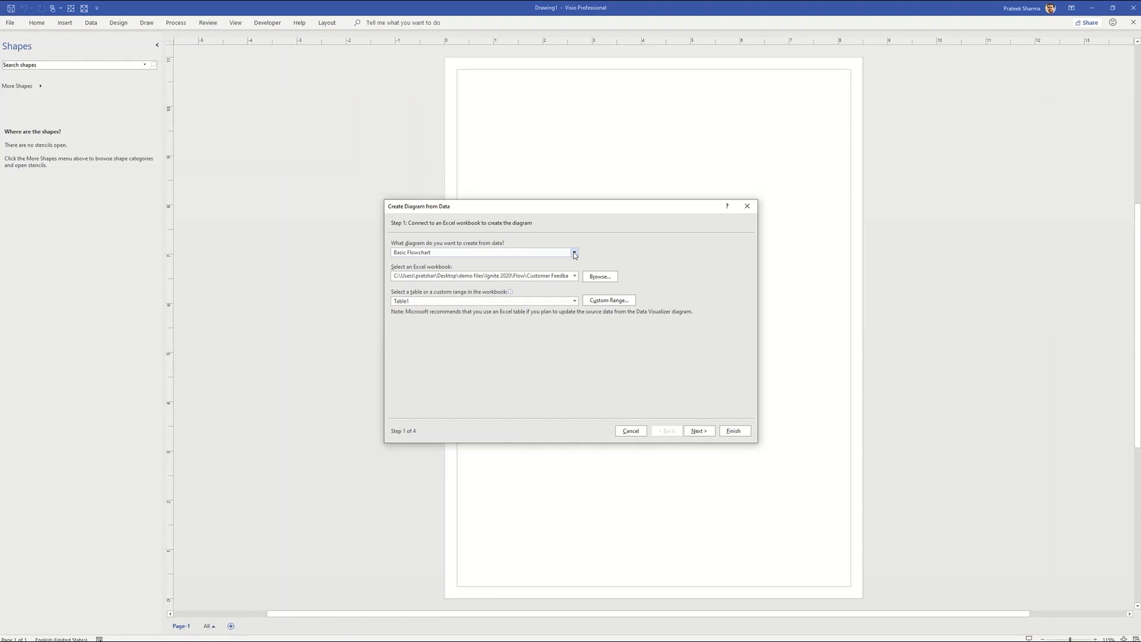
{"action": "left_click", "coordinate": [575, 254]}
{"action": "left_click", "coordinate": [535, 270]}
{"action": "left_click", "coordinate": [697, 431]}
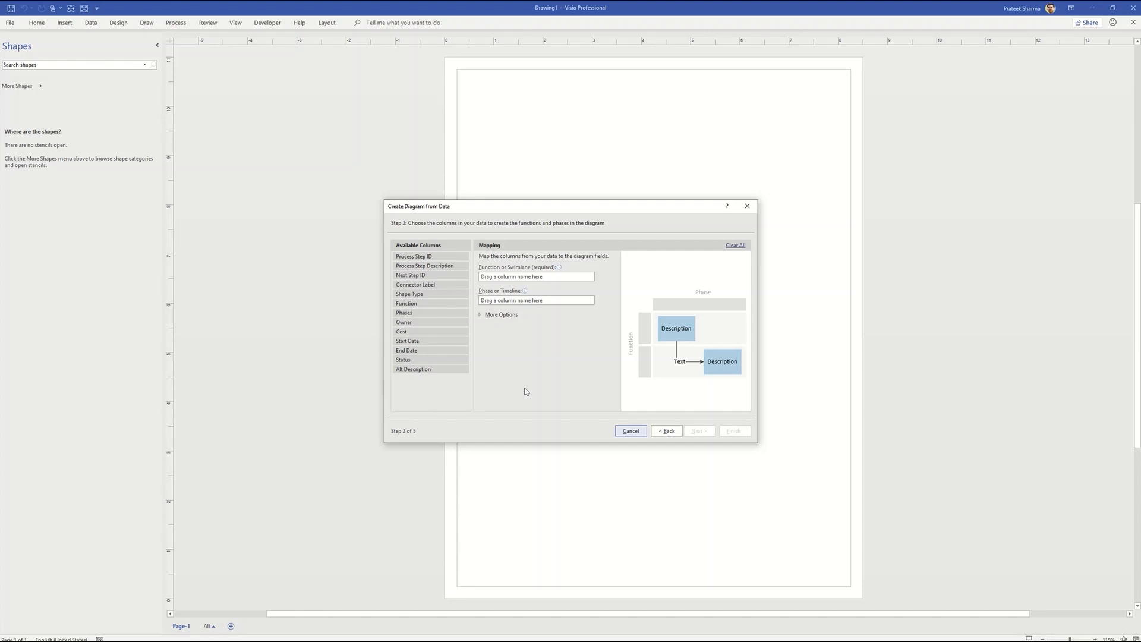
Map the Function column to swimlanes and Phases to phases, keeping the default process step mappings.
{"action": "left_click_drag", "start_coordinate": [420, 303], "coordinate": [505, 280]}
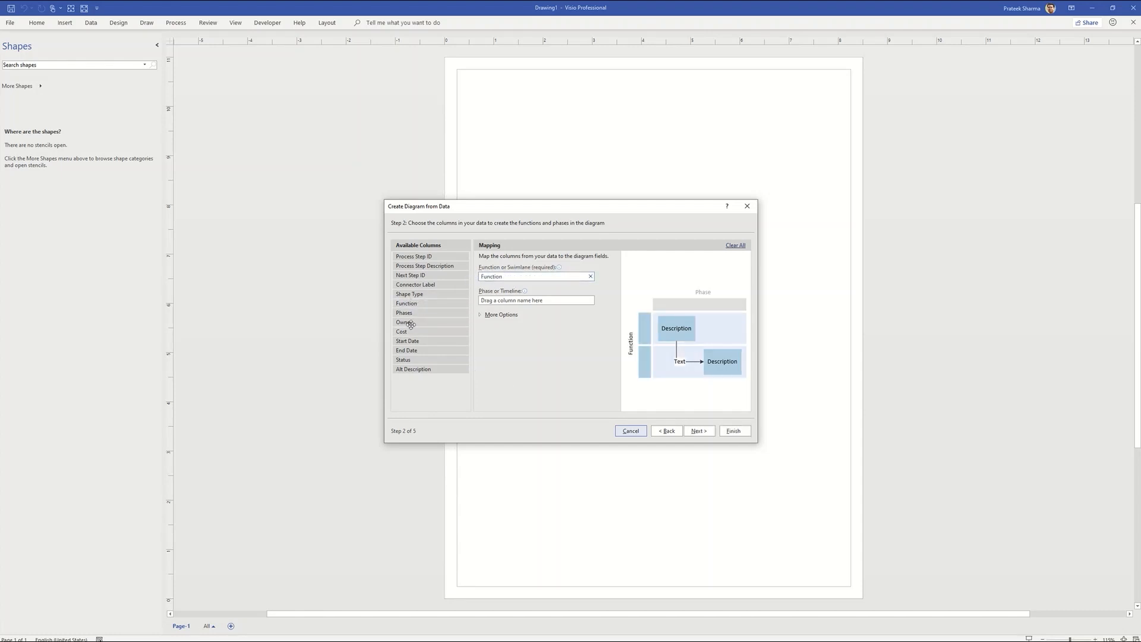
{"action": "left_click_drag", "start_coordinate": [409, 314], "coordinate": [516, 302]}
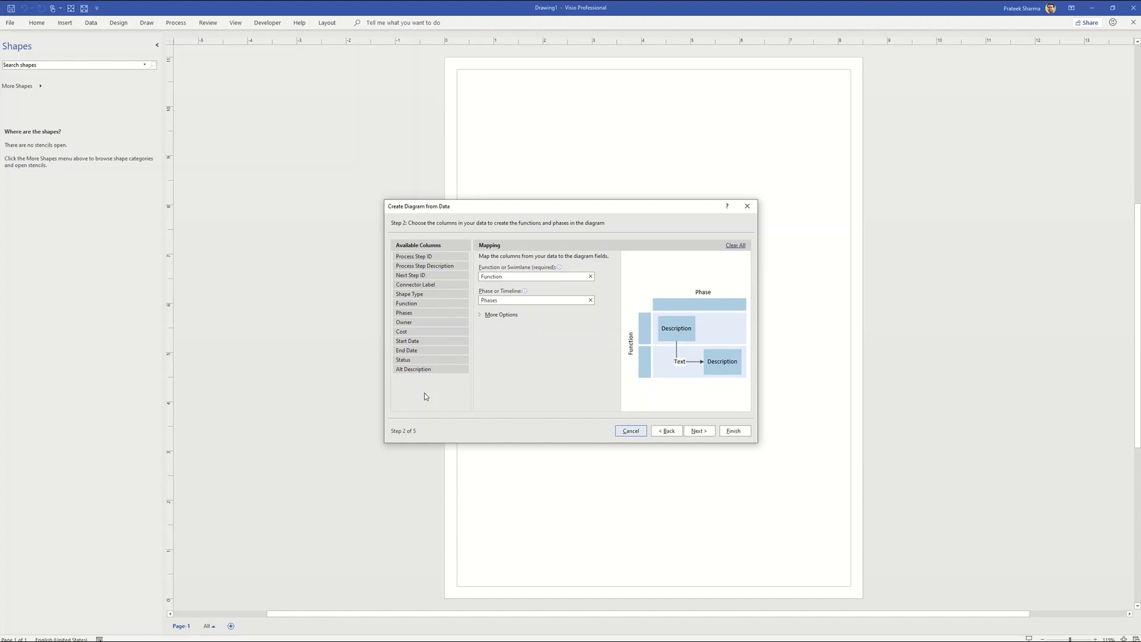
{"action": "left_click", "coordinate": [699, 430]}
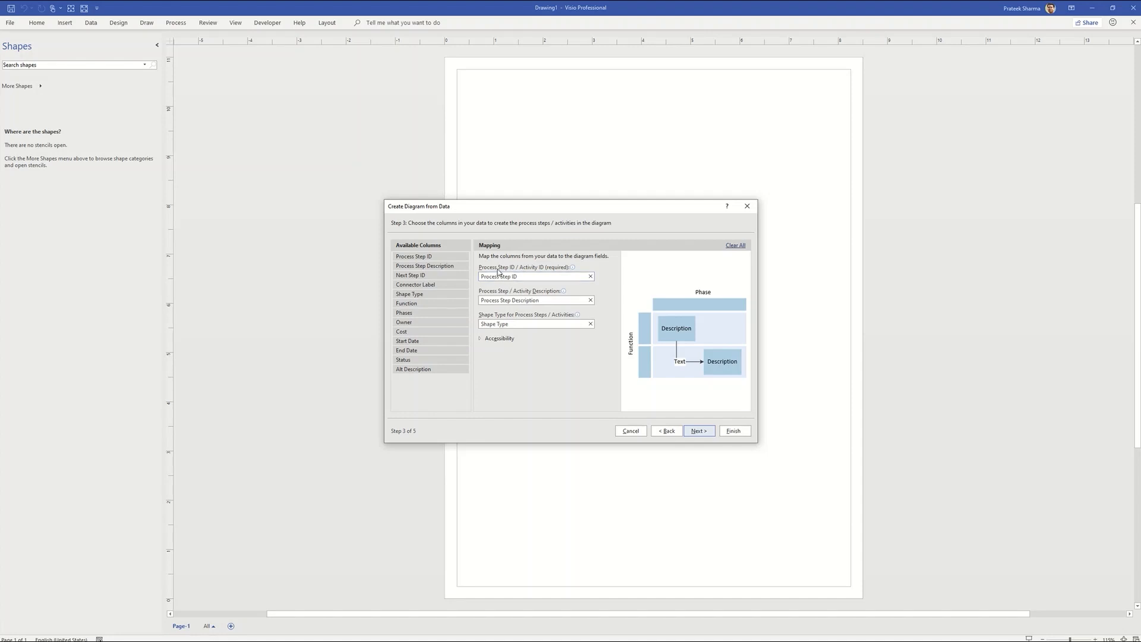
{"action": "left_click", "coordinate": [514, 339]}
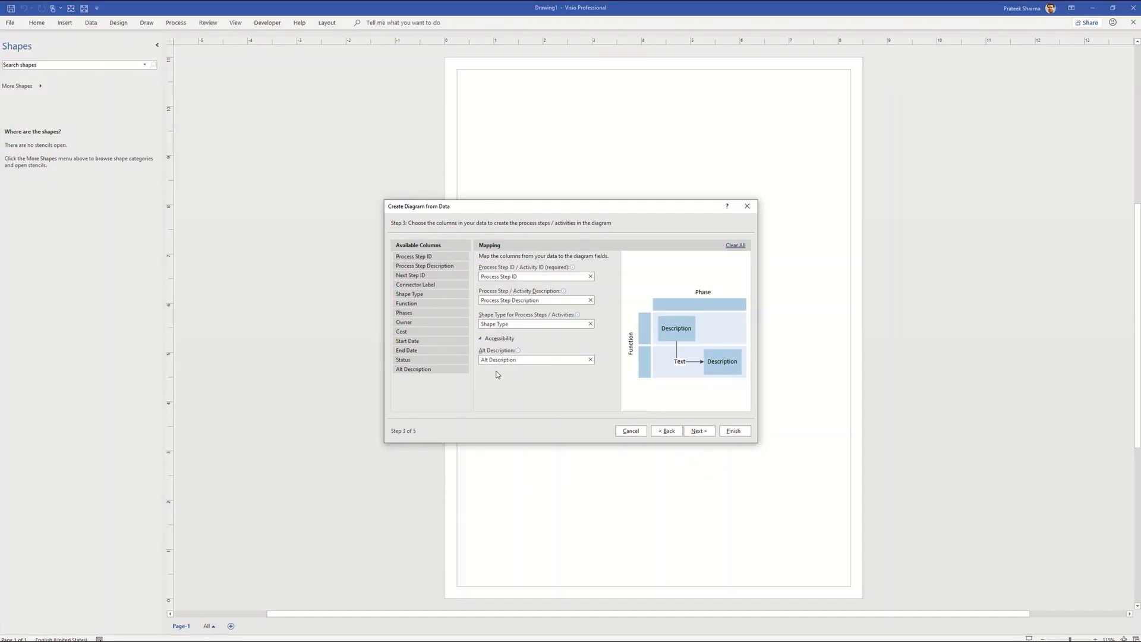
{"action": "left_click", "coordinate": [699, 431]}
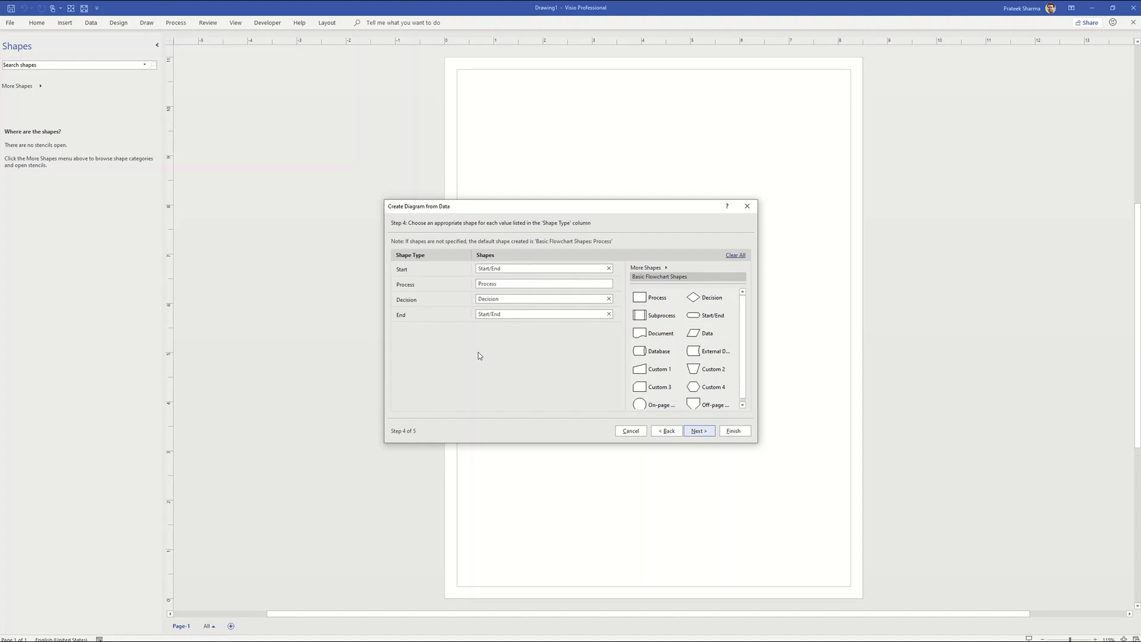
Assign BPMN Basic Shapes: Start Event to Start, End Event to End, Task to Process, Gateway to Decision.
{"action": "left_click", "coordinate": [649, 268]}
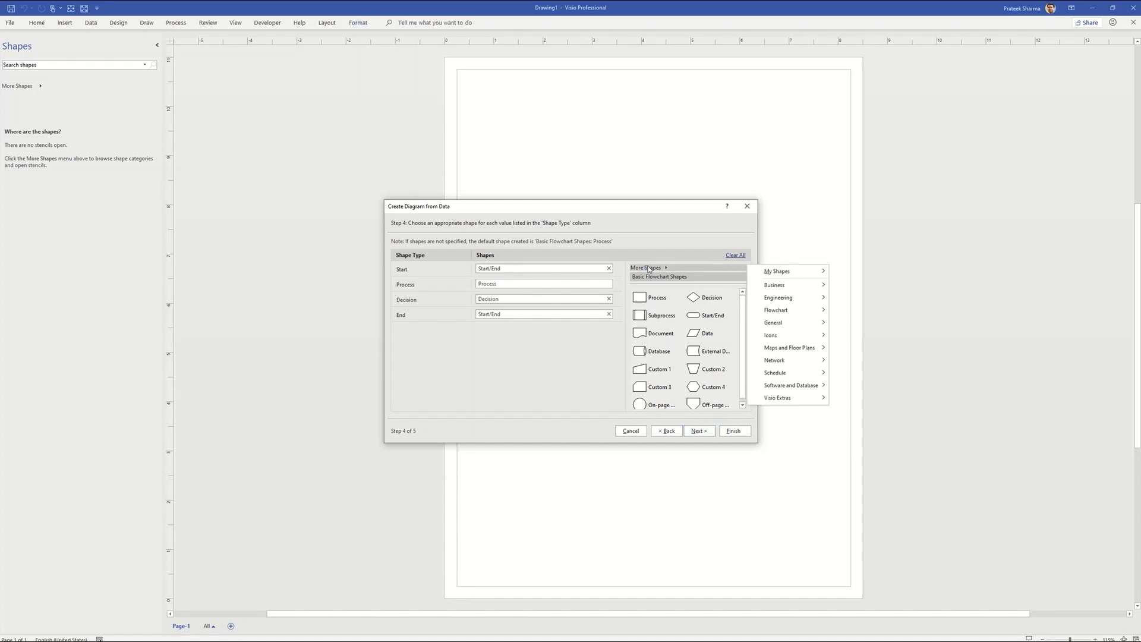
{"action": "mouse_move", "coordinate": [790, 312]}
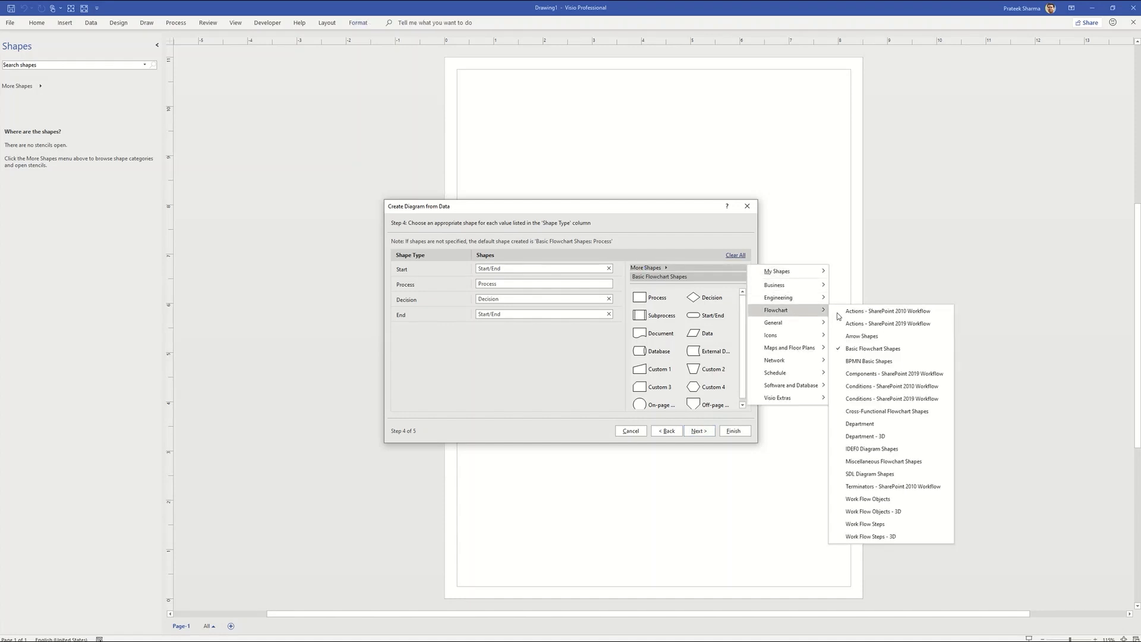
{"action": "left_click", "coordinate": [865, 362]}
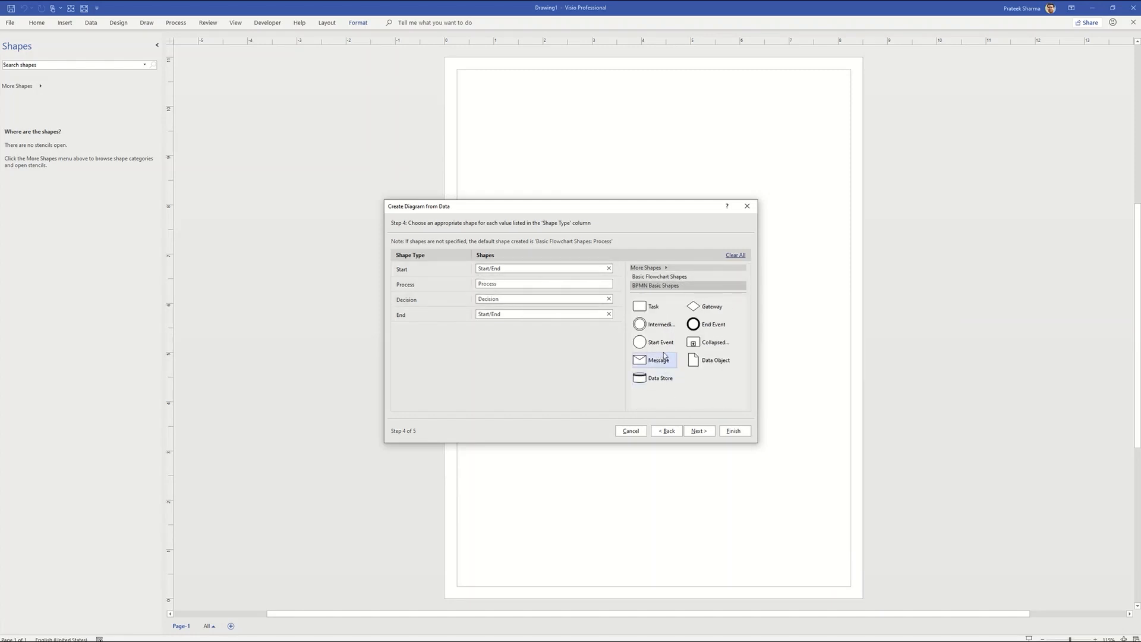
{"action": "left_click", "coordinate": [555, 277]}
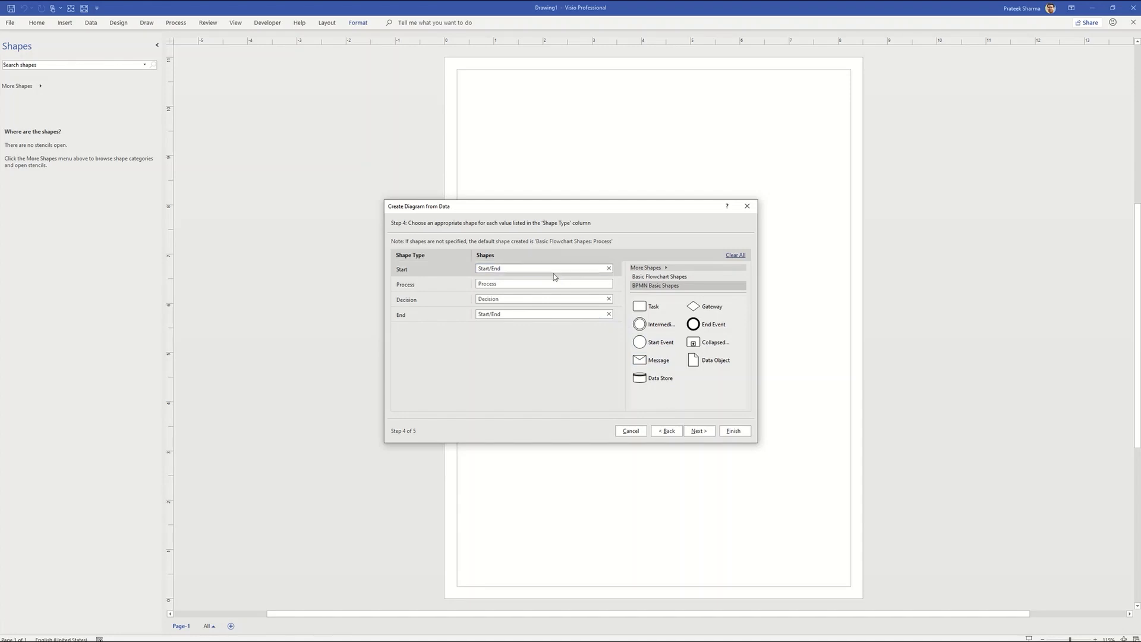
{"action": "left_click_drag", "start_coordinate": [640, 342], "coordinate": [576, 270]}
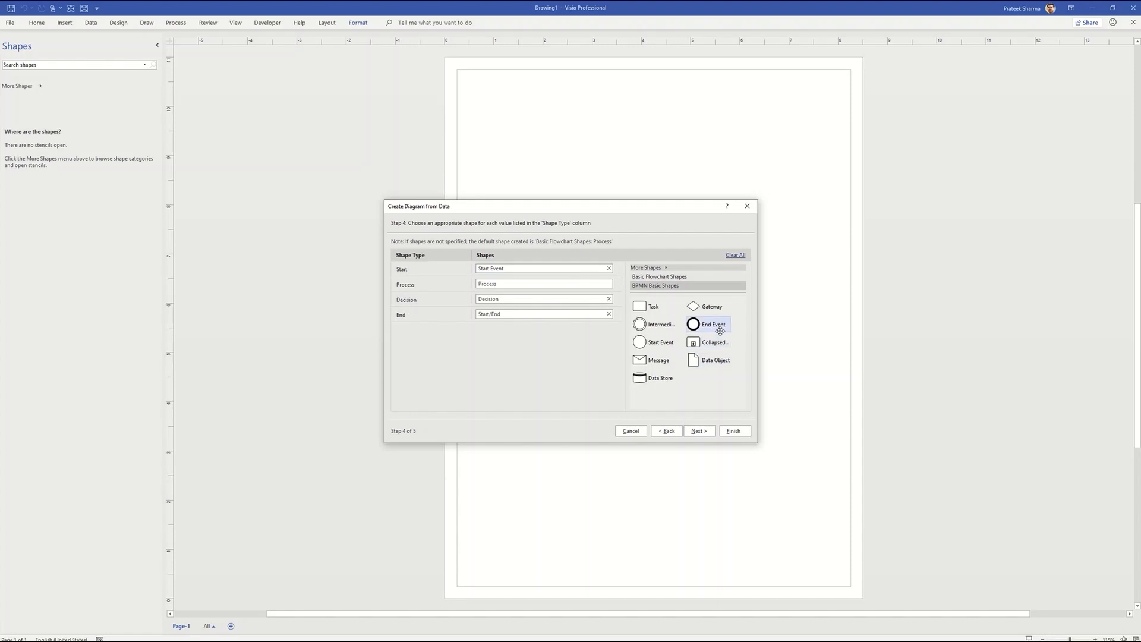
{"action": "left_click_drag", "start_coordinate": [719, 328], "coordinate": [543, 322]}
{"action": "left_click_drag", "start_coordinate": [706, 324], "coordinate": [560, 317]}
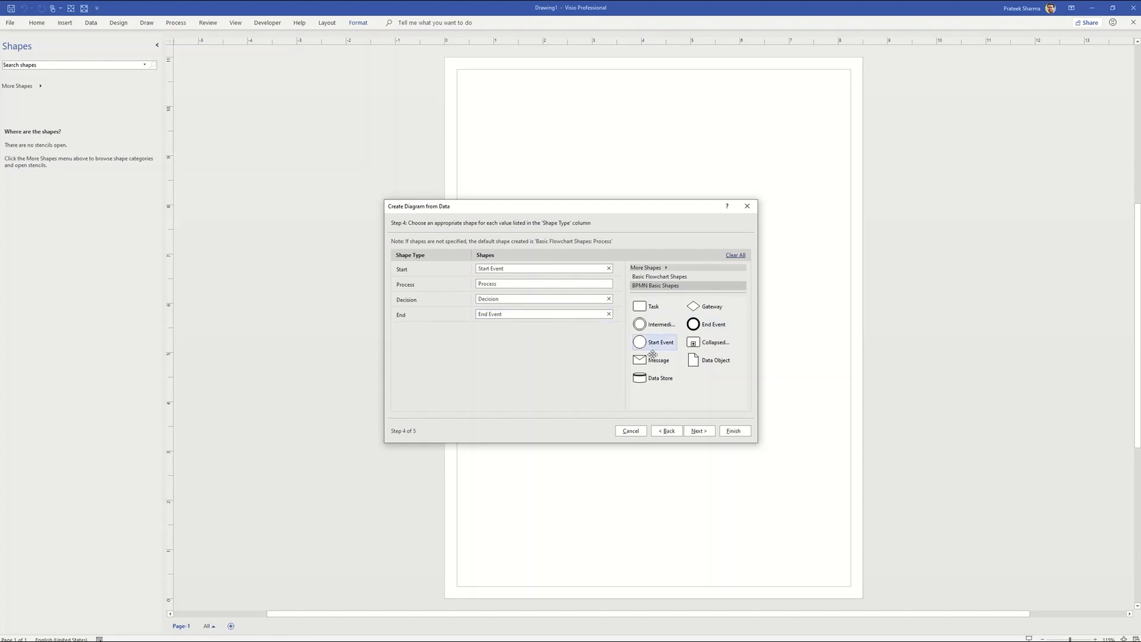
{"action": "left_click_drag", "start_coordinate": [641, 307], "coordinate": [540, 286]}
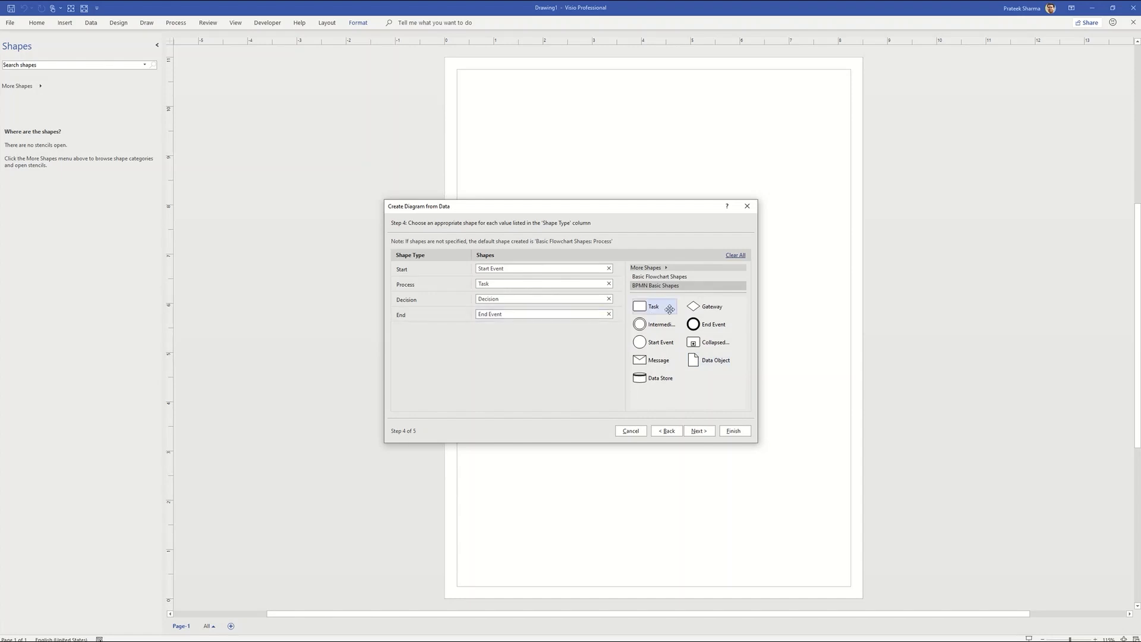
{"action": "left_click_drag", "start_coordinate": [706, 306], "coordinate": [553, 307]}
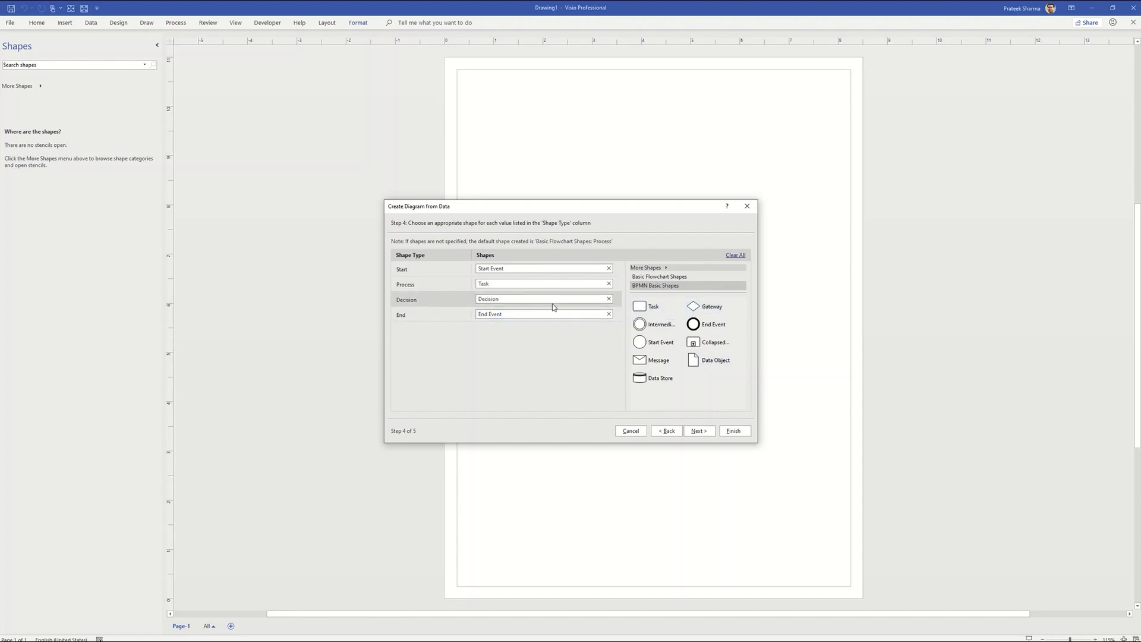
{"action": "left_click_drag", "start_coordinate": [706, 306], "coordinate": [553, 301]}
Finish the wizard to generate the cross-functional diagram.
{"action": "left_click", "coordinate": [697, 431]}
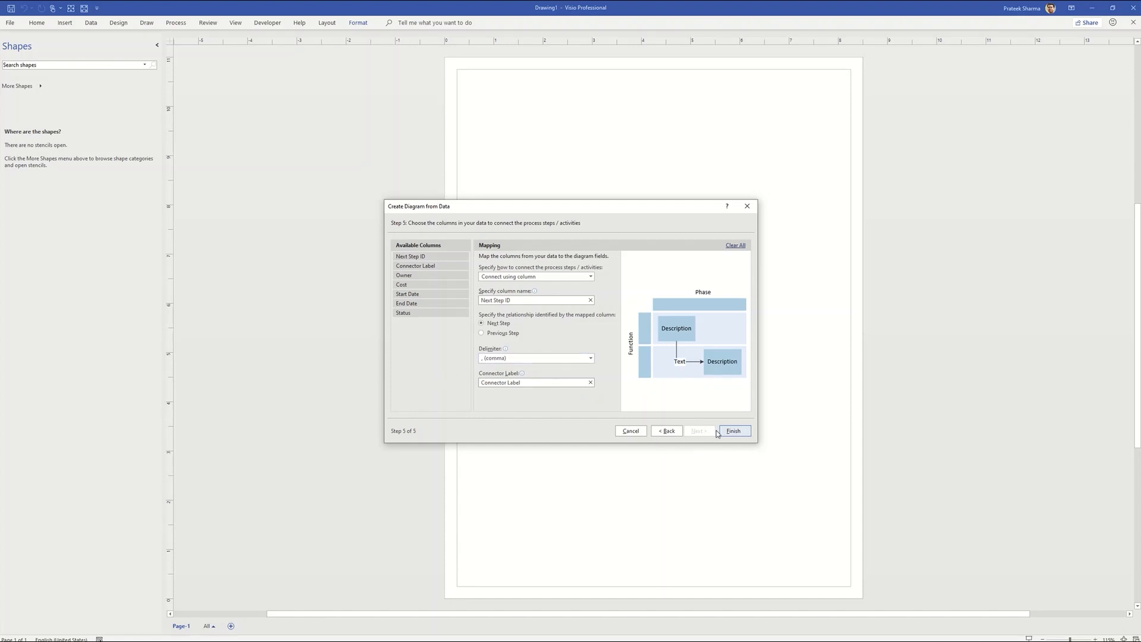
{"action": "left_click", "coordinate": [734, 433]}
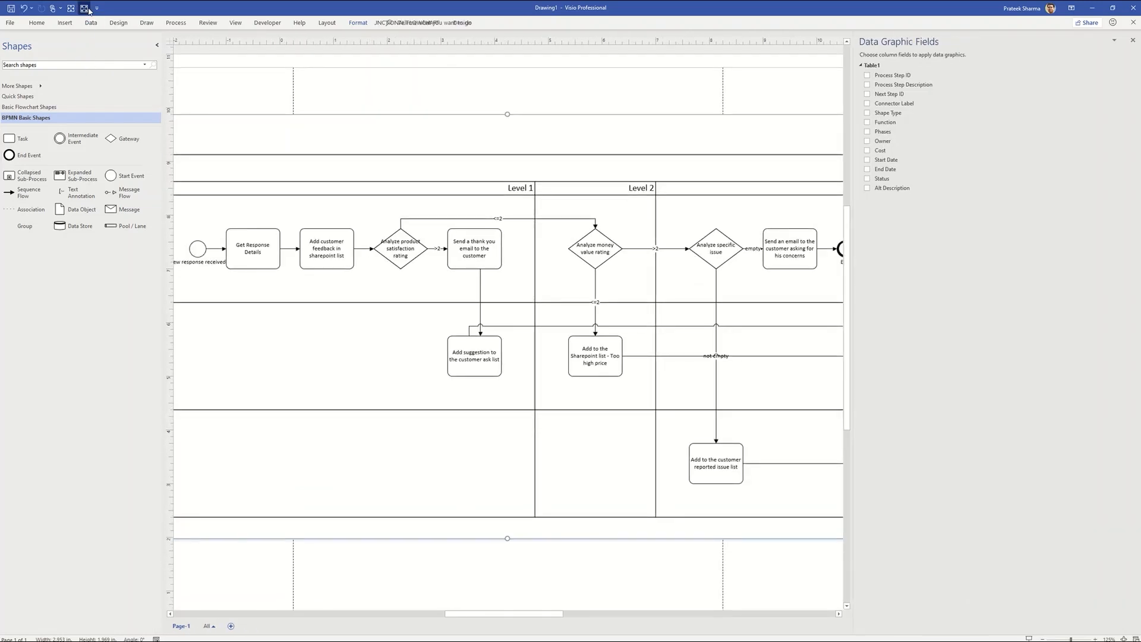
{"action": "left_click", "coordinate": [81, 10]}
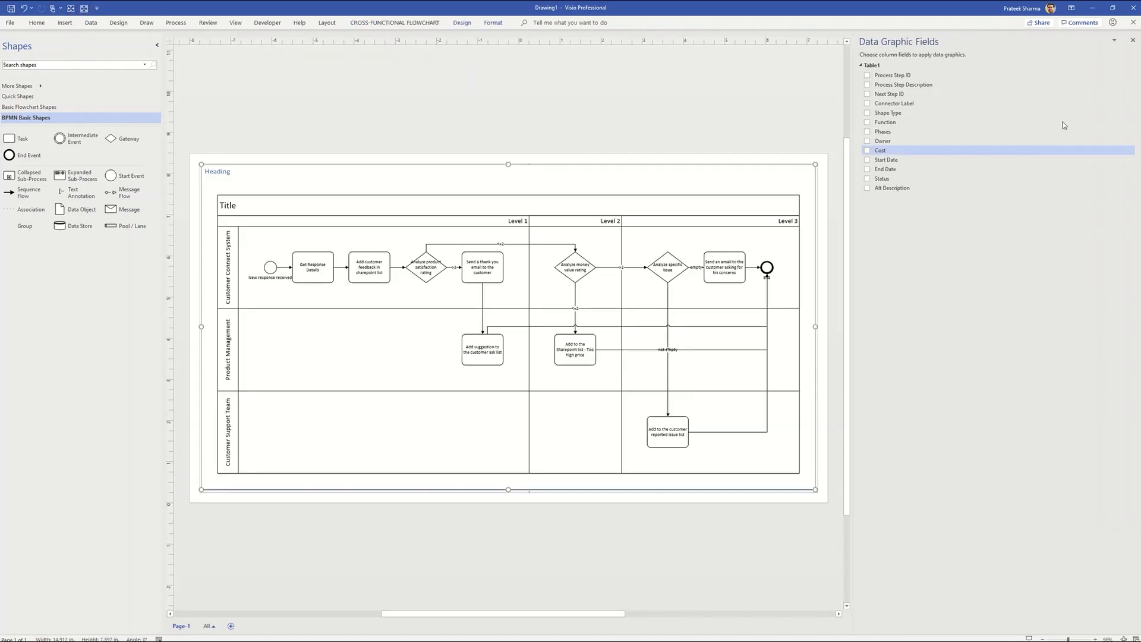
Close the Data Graphic Fields pane and apply the third Professional theme to the diagram.
{"action": "left_click", "coordinate": [1132, 40]}
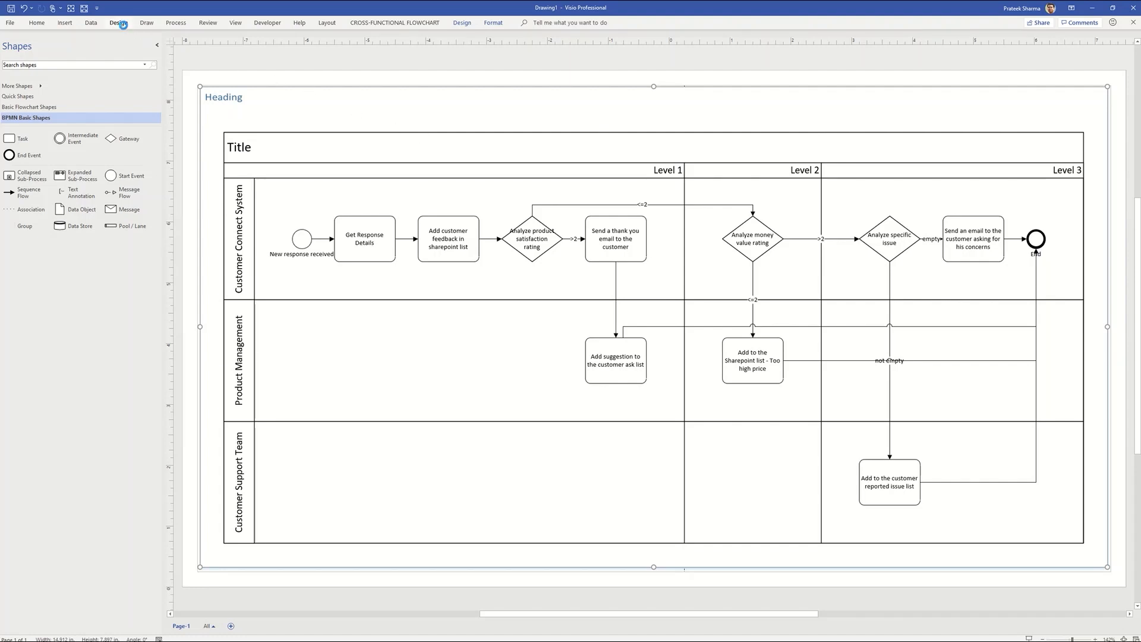
{"action": "left_click", "coordinate": [122, 25]}
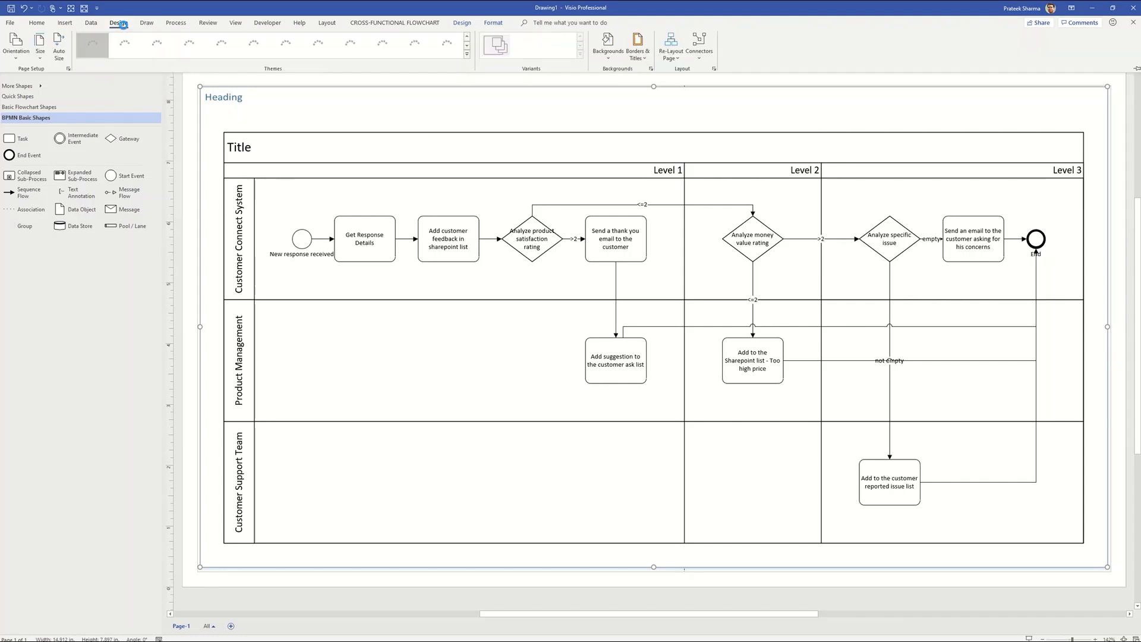
{"action": "left_click", "coordinate": [467, 58]}
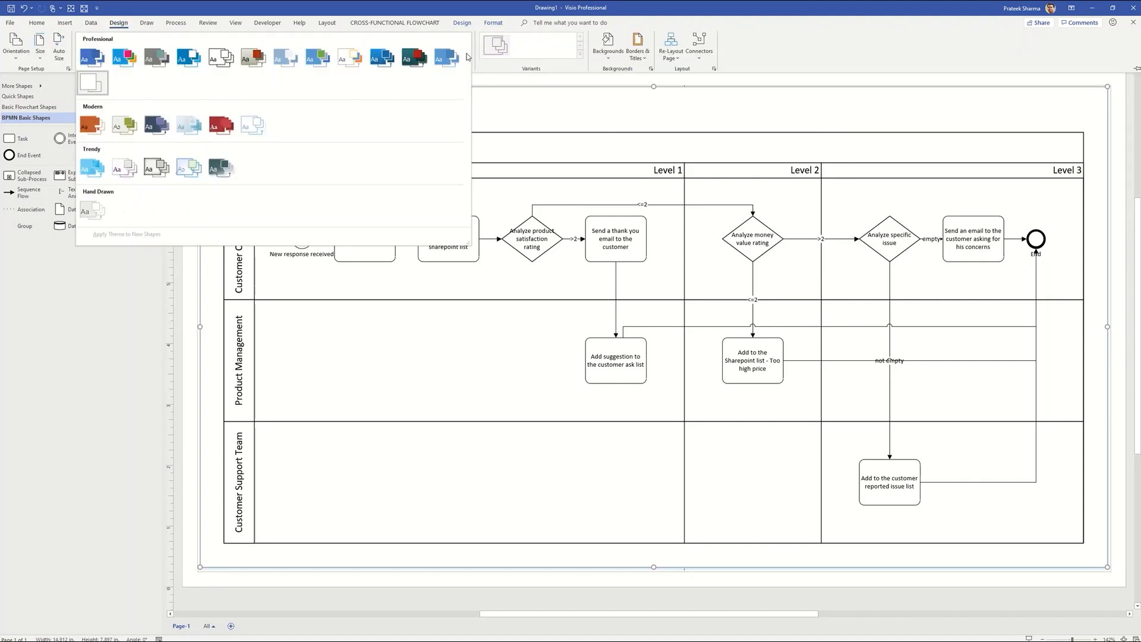
{"action": "left_click", "coordinate": [157, 58]}
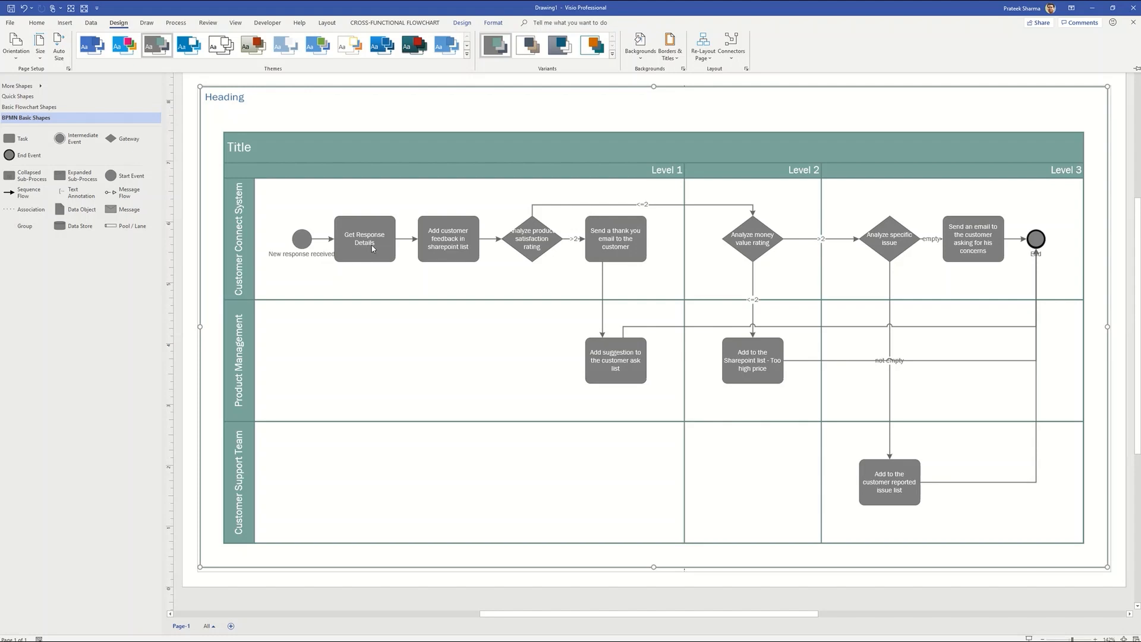
Select the Get Response Details shape and open the diagram's data design tools.
{"action": "left_click", "coordinate": [388, 247]}
{"action": "left_click", "coordinate": [384, 256]}
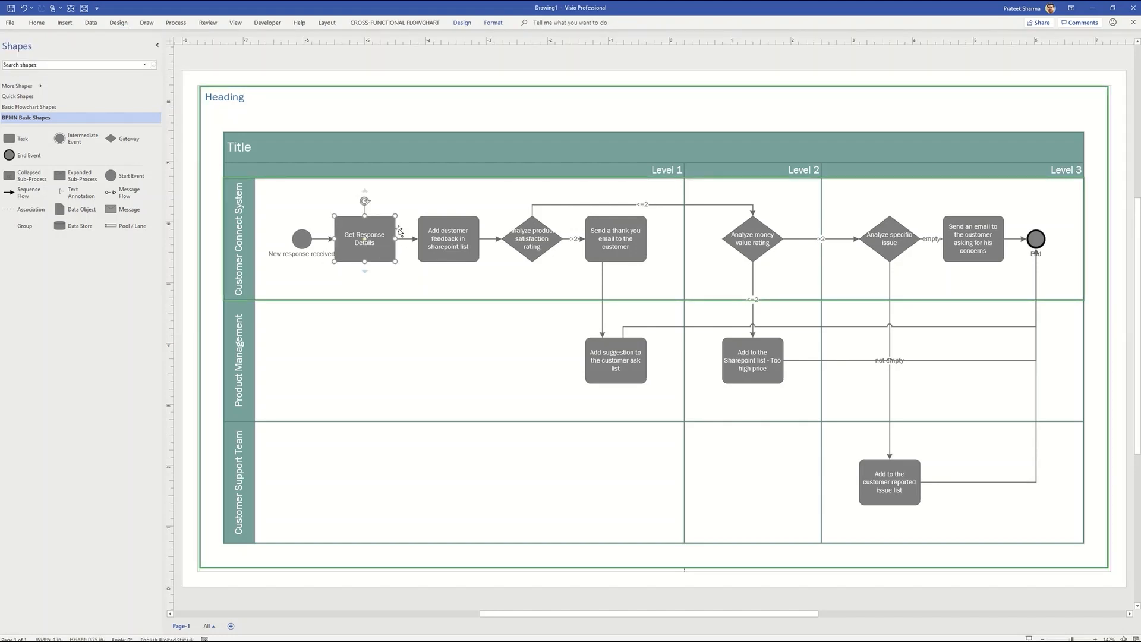
{"action": "left_click", "coordinate": [460, 23]}
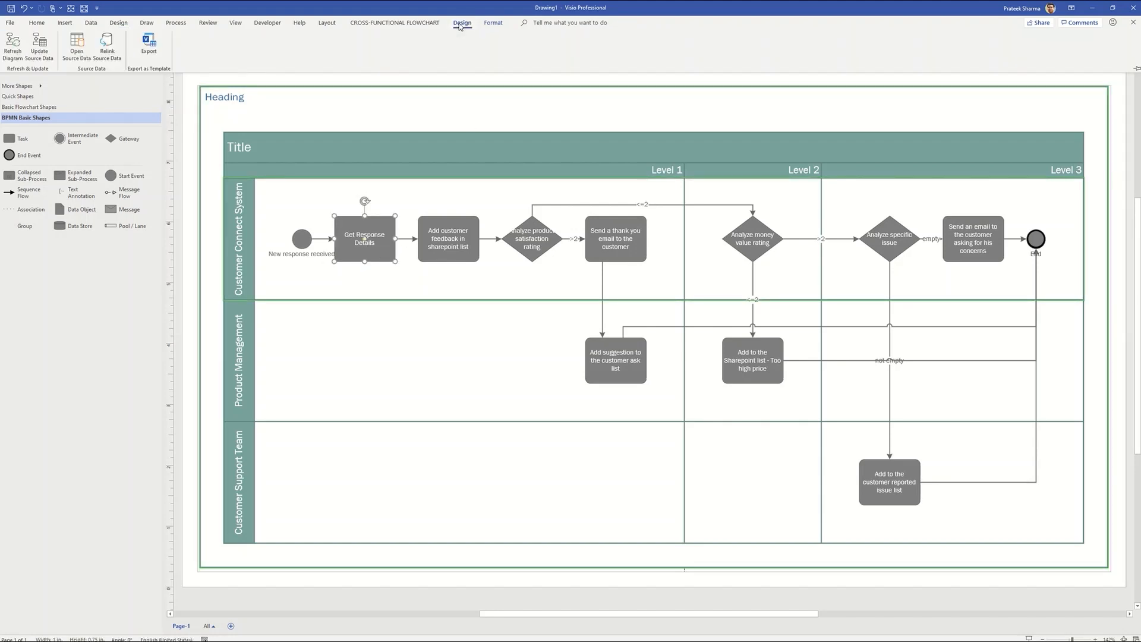
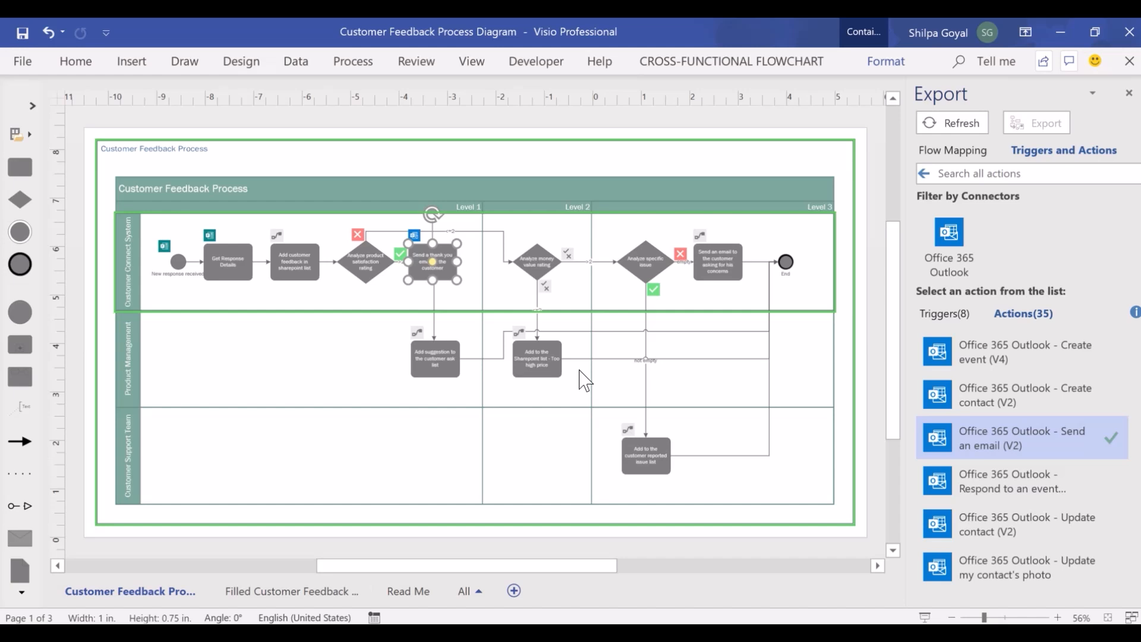
Switch to the Filled Customer Feedback page and refresh the diagram's Flow Mapping in the Export pane.
{"action": "left_click", "coordinate": [310, 592]}
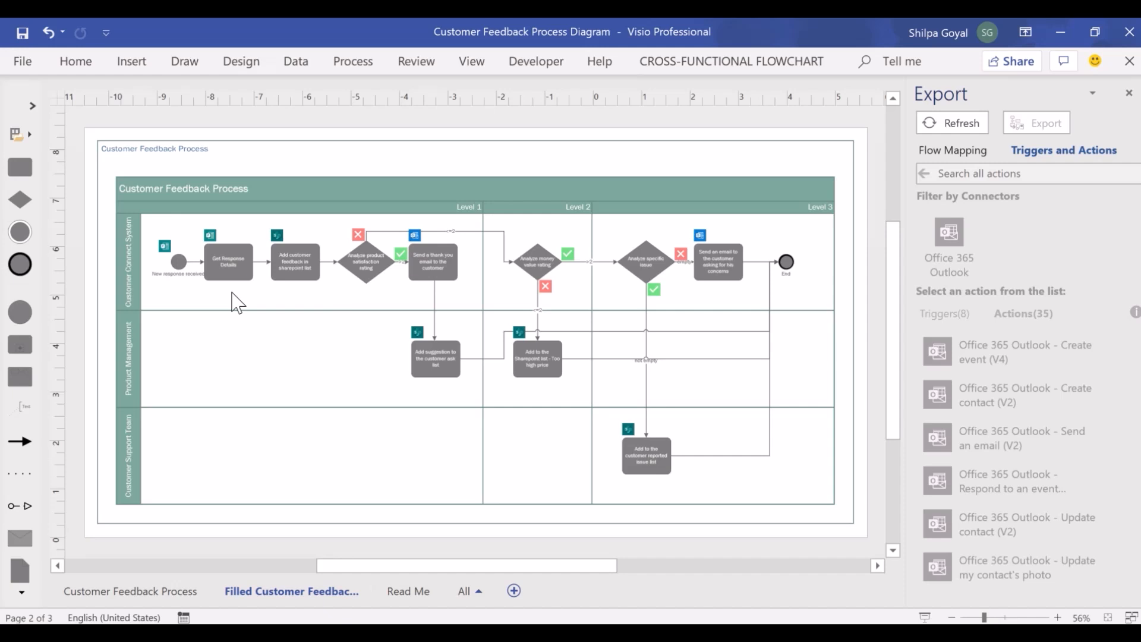
{"action": "left_click", "coordinate": [966, 156]}
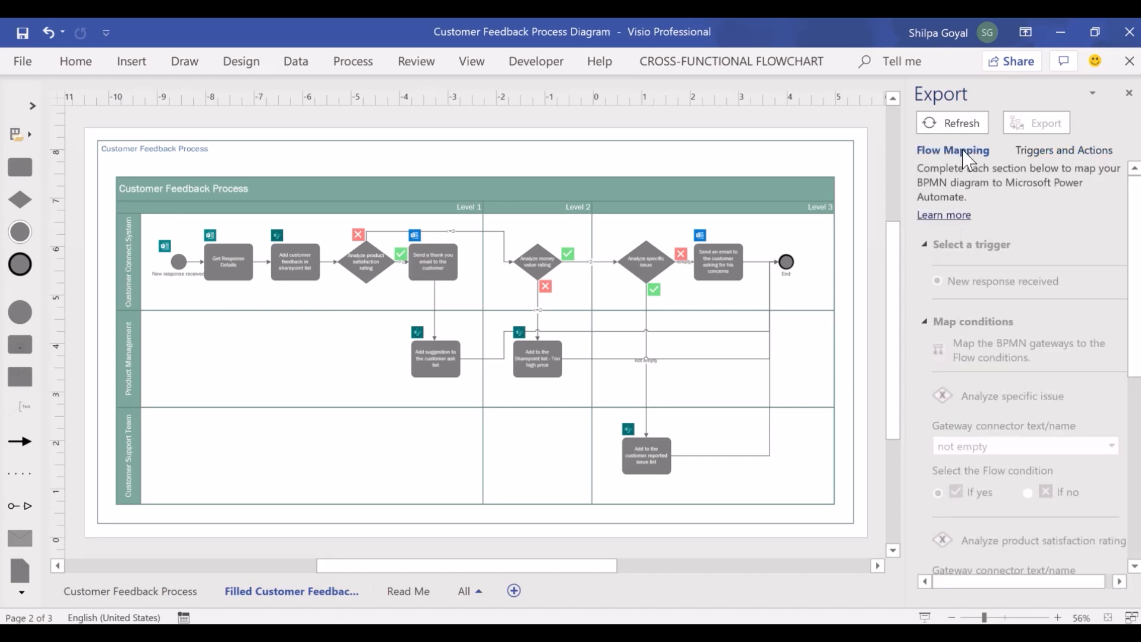
{"action": "left_click", "coordinate": [960, 124]}
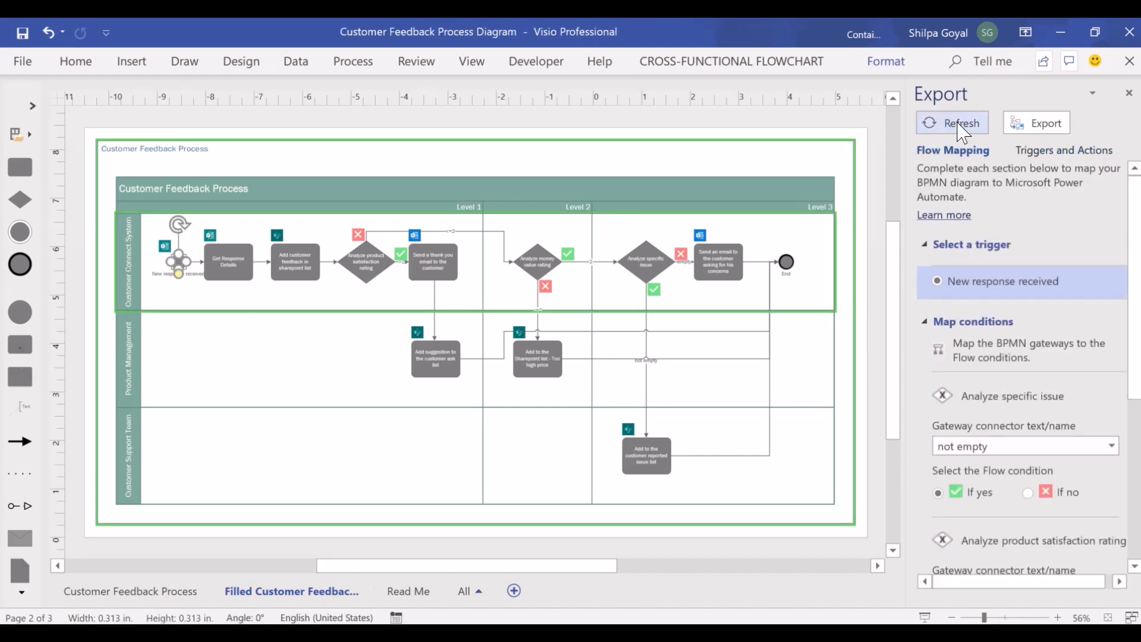
Collapse the Map conditions, Select a trigger and Resolve issues sections of the Flow Mapping pane.
{"action": "left_click", "coordinate": [925, 321]}
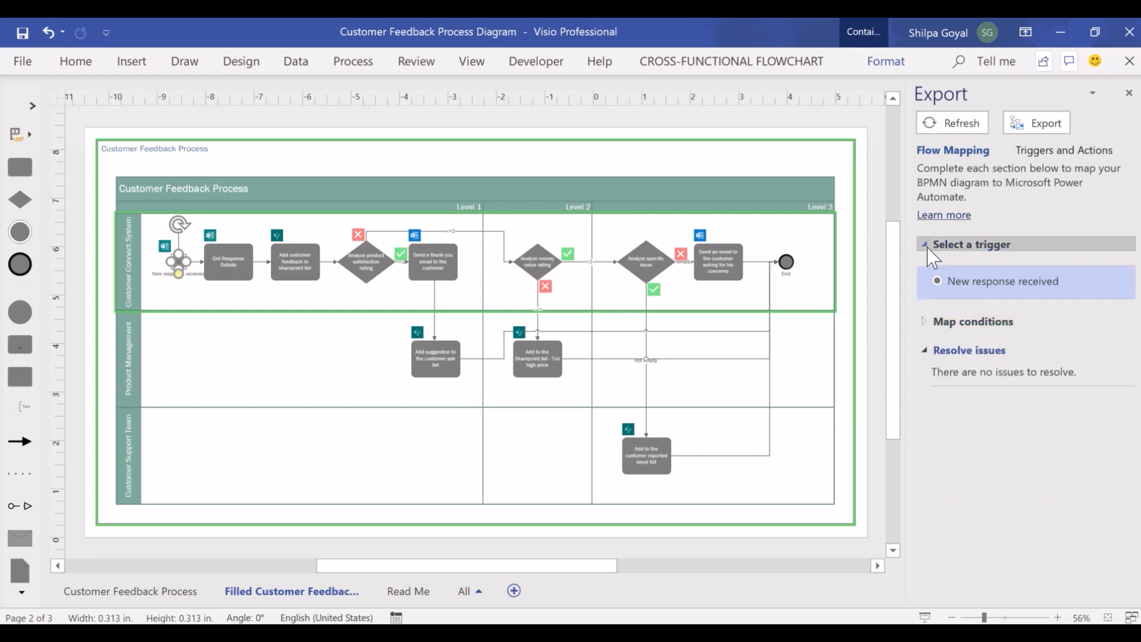
{"action": "left_click", "coordinate": [932, 254]}
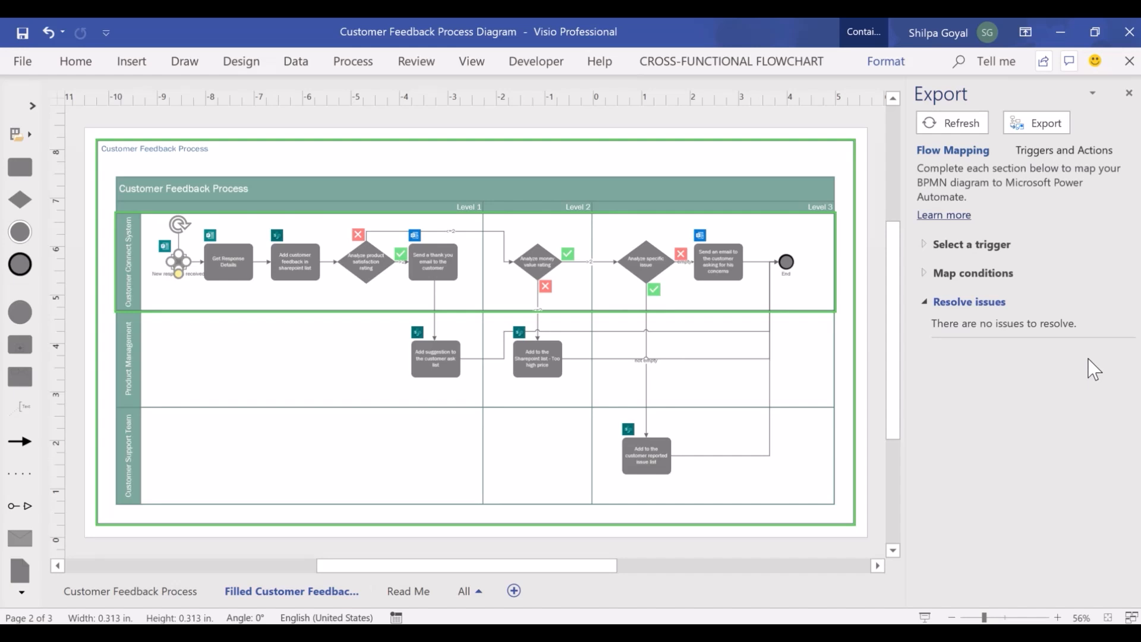
{"action": "left_click", "coordinate": [924, 302]}
Export the diagram as a new flow named Customer Feedback Process Diagram Test.
{"action": "left_click", "coordinate": [1041, 125]}
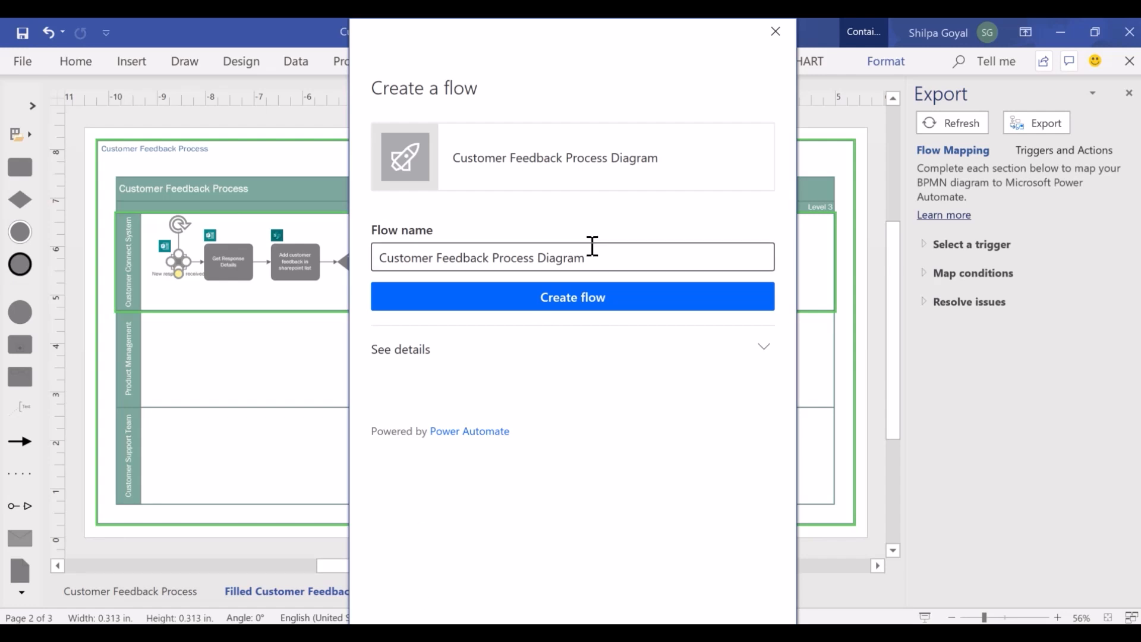
{"action": "left_click", "coordinate": [611, 257]}
{"action": "type", "text": "Test"}
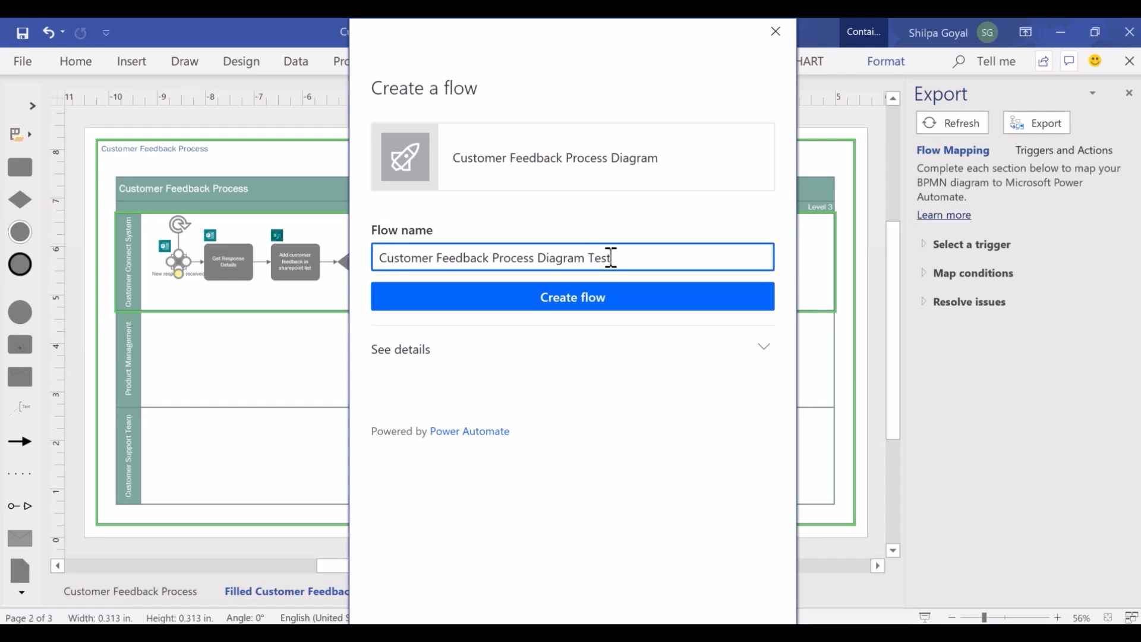
Review the connections the flow will use, then create the flow.
{"action": "left_click", "coordinate": [765, 350]}
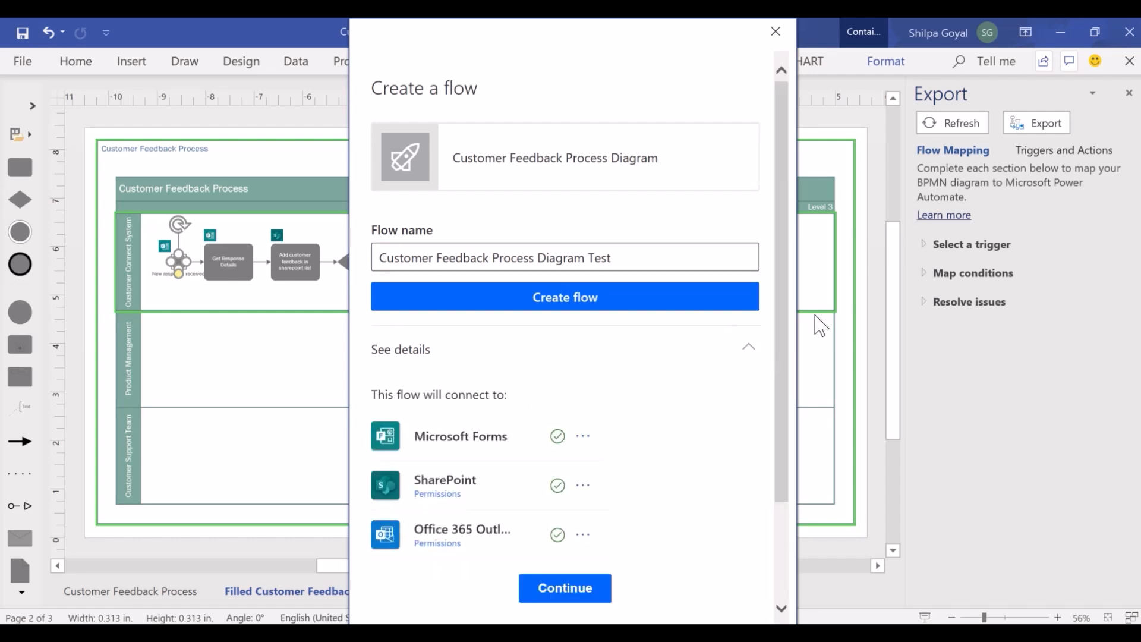
{"action": "scroll", "coordinate": [776, 350], "scroll_direction": "down", "scroll_amount": 1}
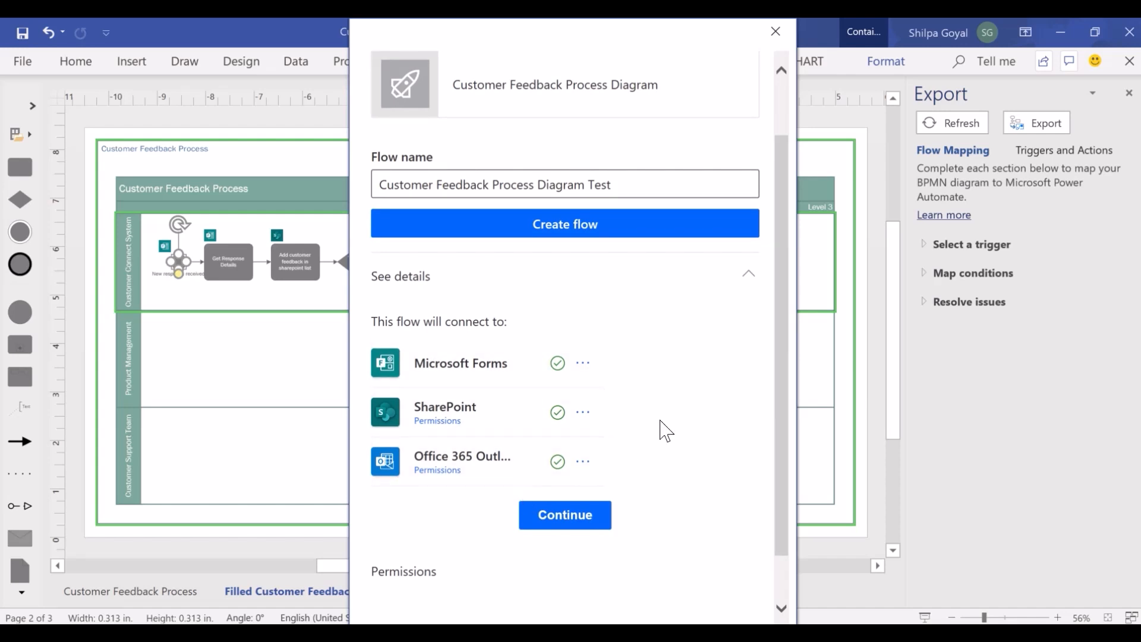
{"action": "scroll", "coordinate": [785, 535], "scroll_direction": "down", "scroll_amount": 1}
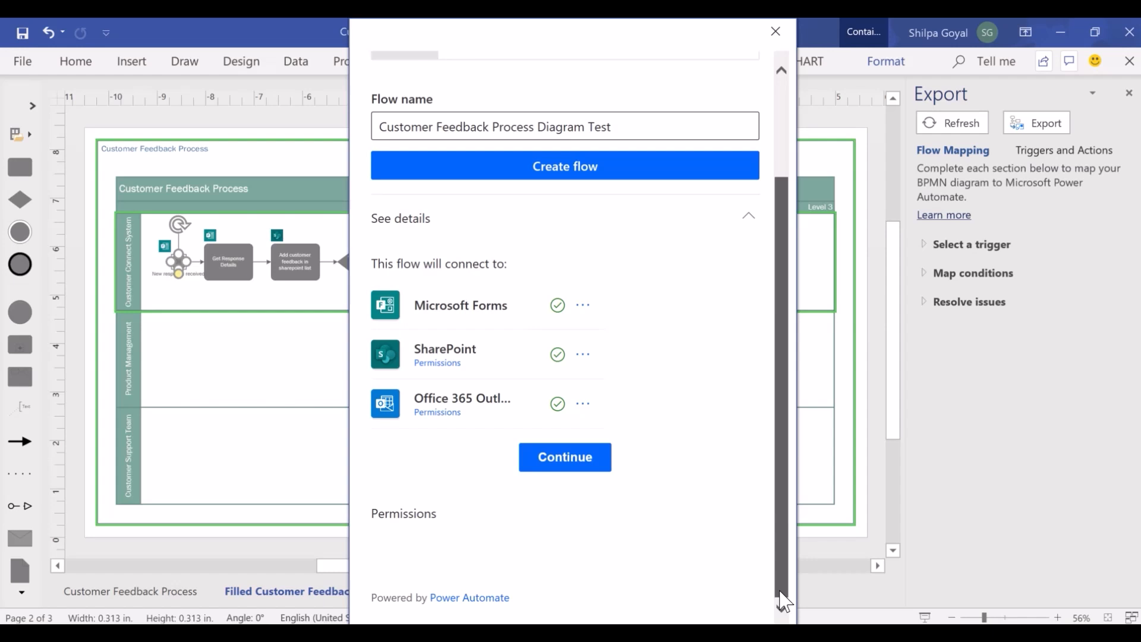
{"action": "left_click_drag", "start_coordinate": [780, 592], "coordinate": [803, 450]}
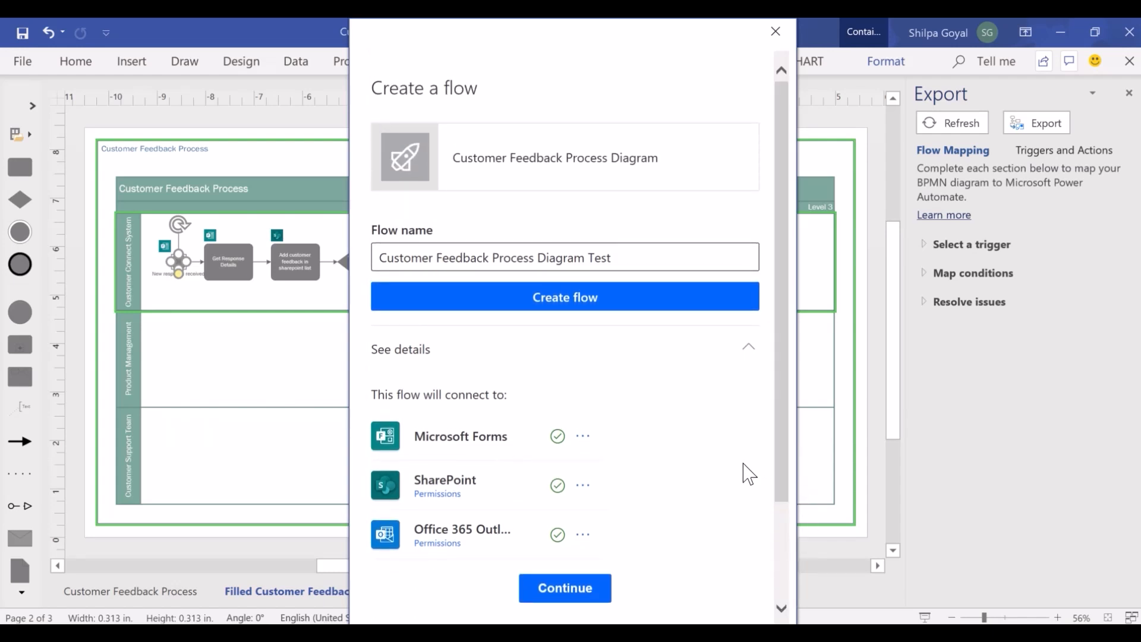
{"action": "left_click", "coordinate": [598, 305]}
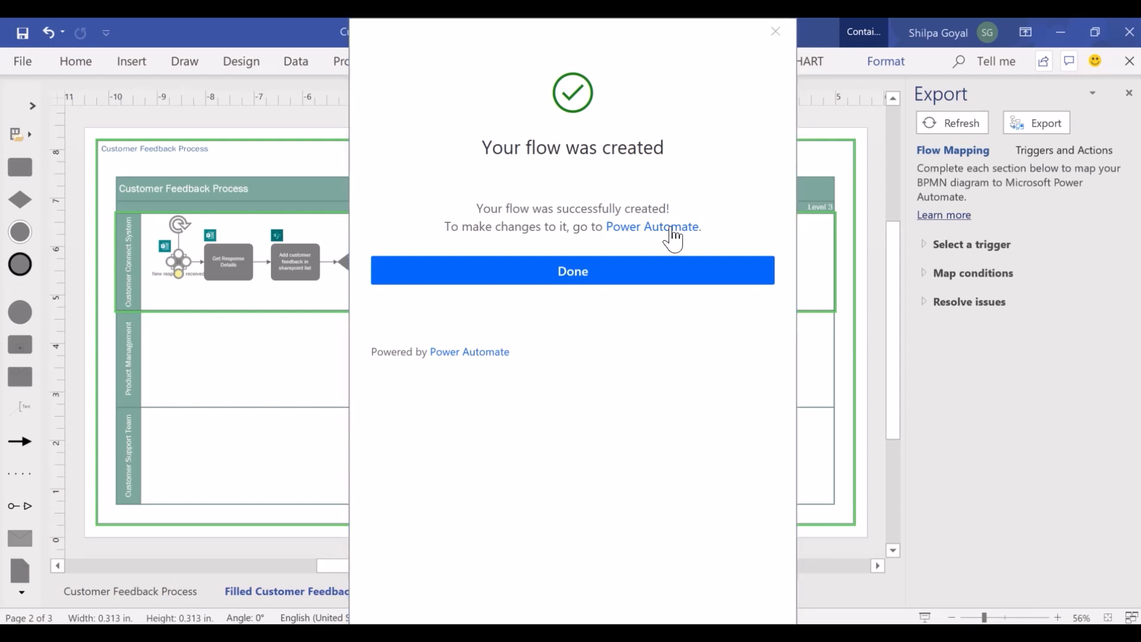
Open the created flow in Power Automate and start editing it, dismissing the promotion notice.
{"action": "left_click", "coordinate": [671, 229]}
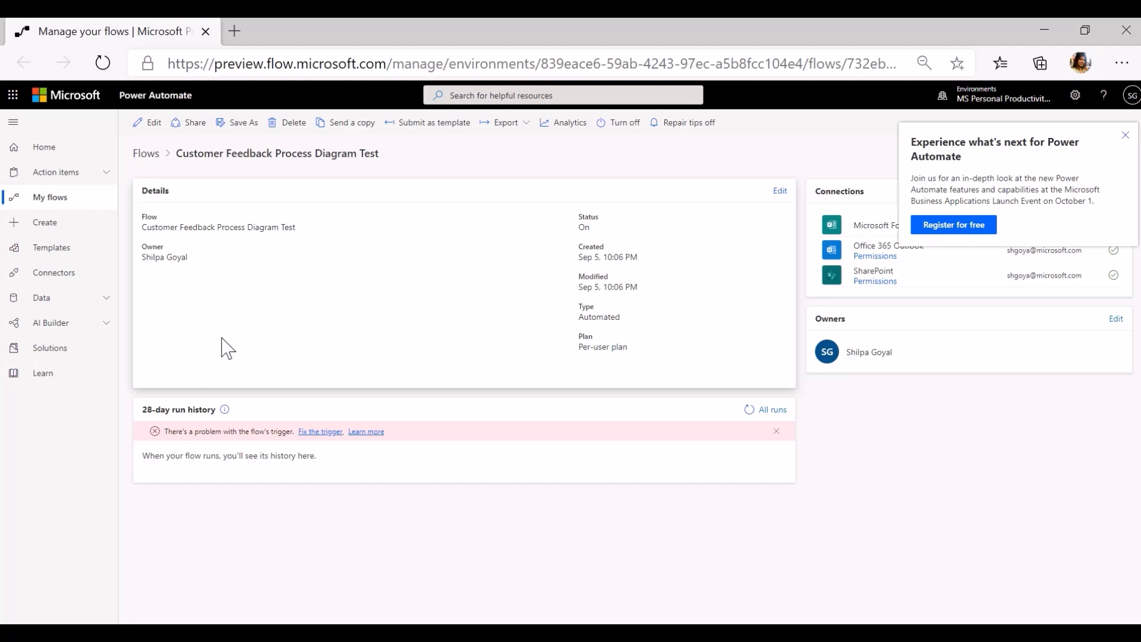
{"action": "left_click", "coordinate": [150, 123]}
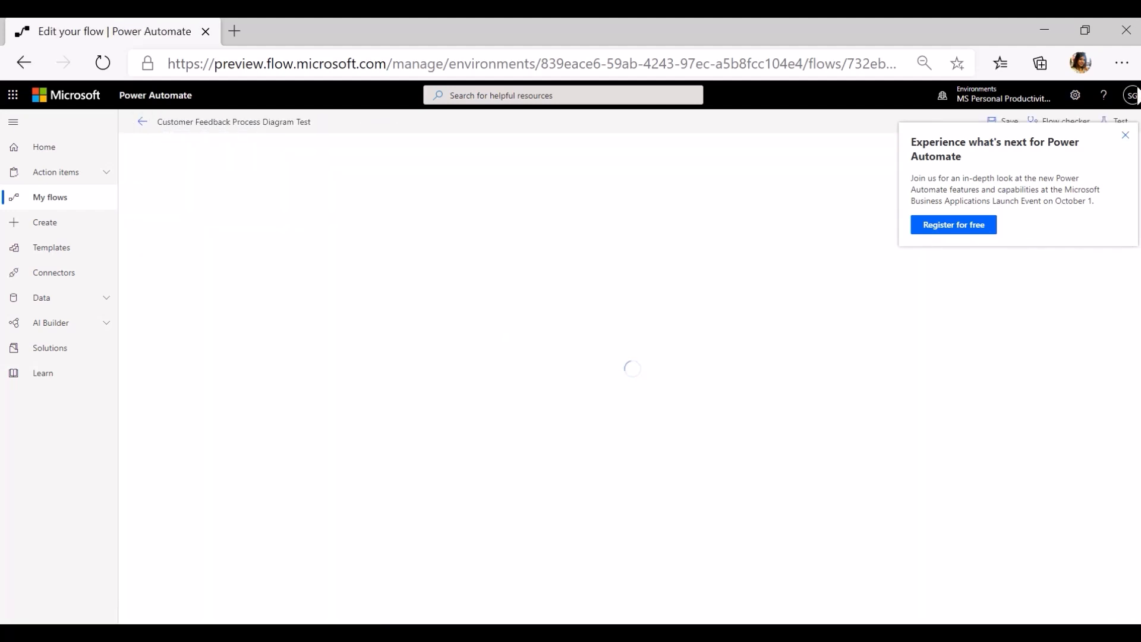
{"action": "left_click", "coordinate": [1125, 135]}
Examine the flow's condition branches, expanding the Analyze specific issue condition.
{"action": "left_click", "coordinate": [700, 364]}
{"action": "left_click", "coordinate": [853, 513]}
{"action": "scroll", "coordinate": [775, 410], "scroll_direction": "down", "scroll_amount": 3}
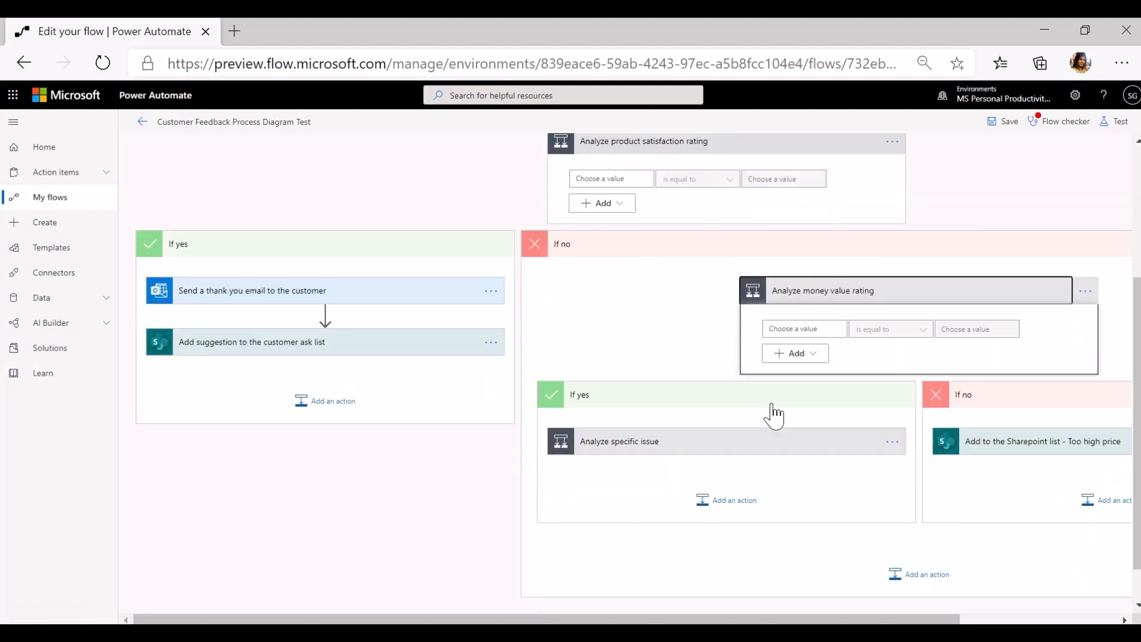
{"action": "left_click", "coordinate": [772, 443]}
{"action": "scroll", "coordinate": [767, 452], "scroll_direction": "down", "scroll_amount": 3}
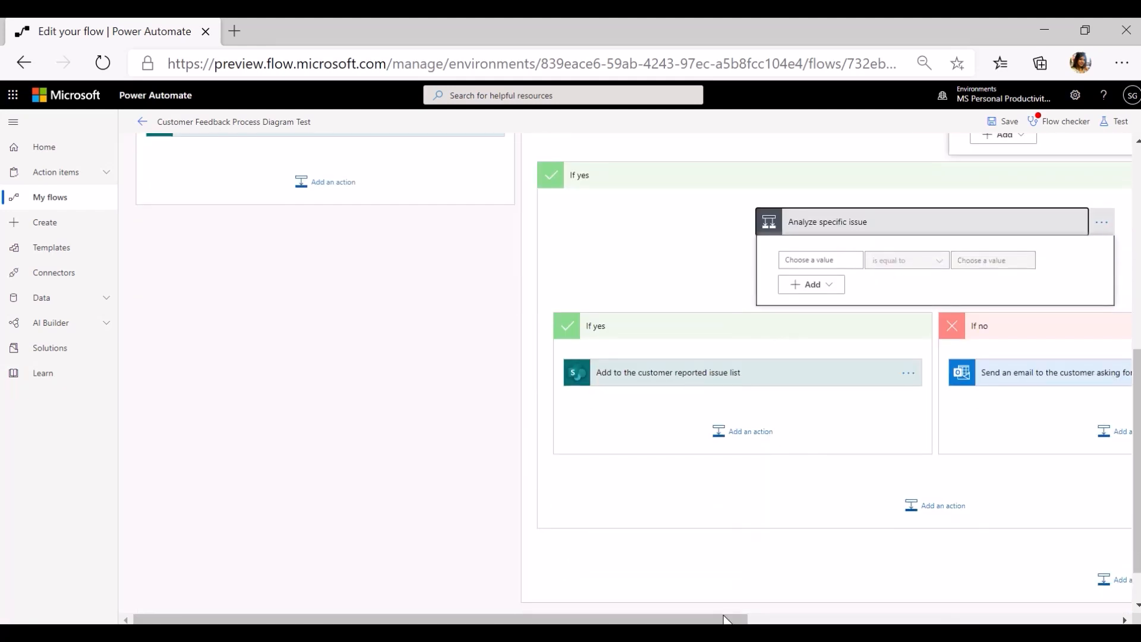
{"action": "left_click_drag", "start_coordinate": [683, 618], "coordinate": [655, 607]}
{"action": "scroll", "coordinate": [471, 474], "scroll_direction": "up", "scroll_amount": 4}
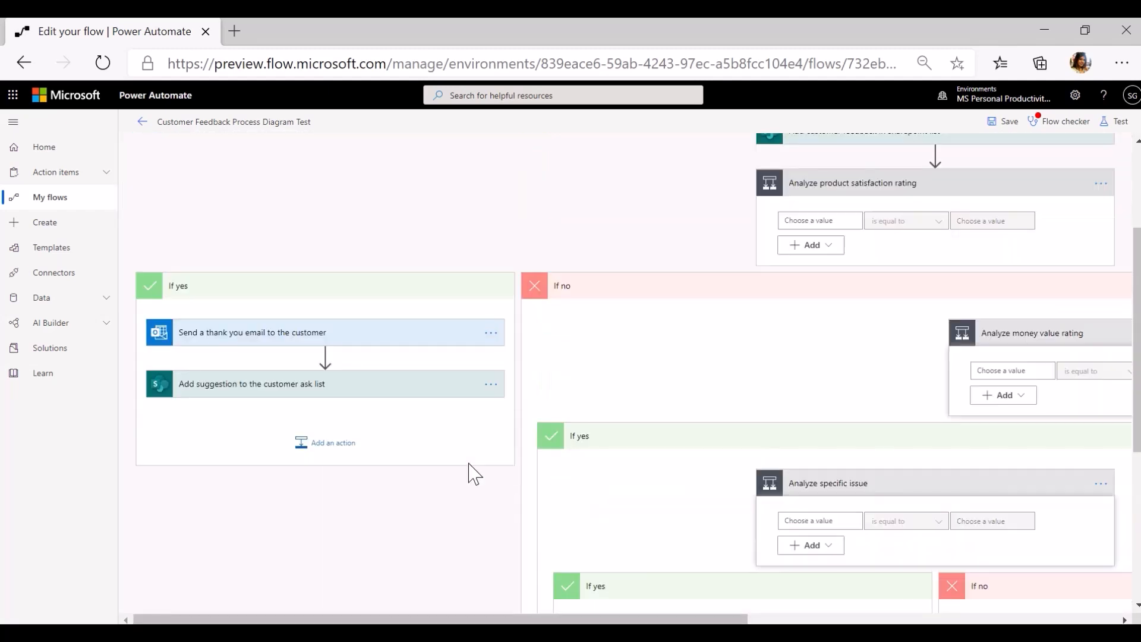
{"action": "scroll", "coordinate": [474, 474], "scroll_direction": "up", "scroll_amount": 2}
{"action": "left_click_drag", "start_coordinate": [542, 618], "coordinate": [723, 619]}
{"action": "scroll", "coordinate": [621, 509], "scroll_direction": "up", "scroll_amount": 1}
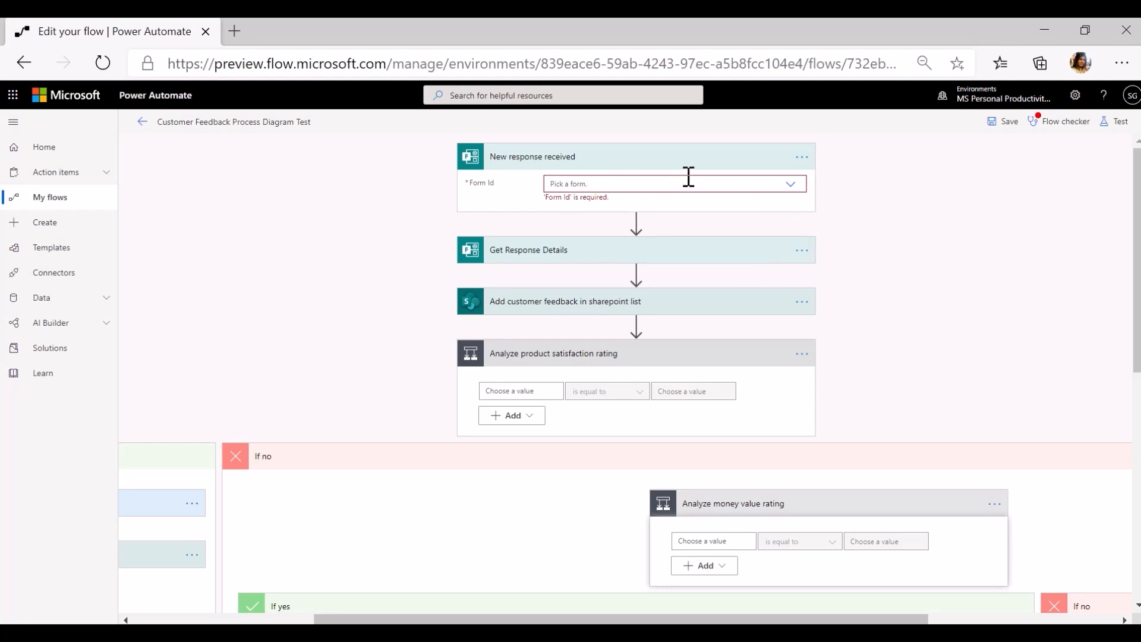
Expand the Get Response Details action and review the whole flow layout at a smaller page zoom.
{"action": "left_click", "coordinate": [679, 252]}
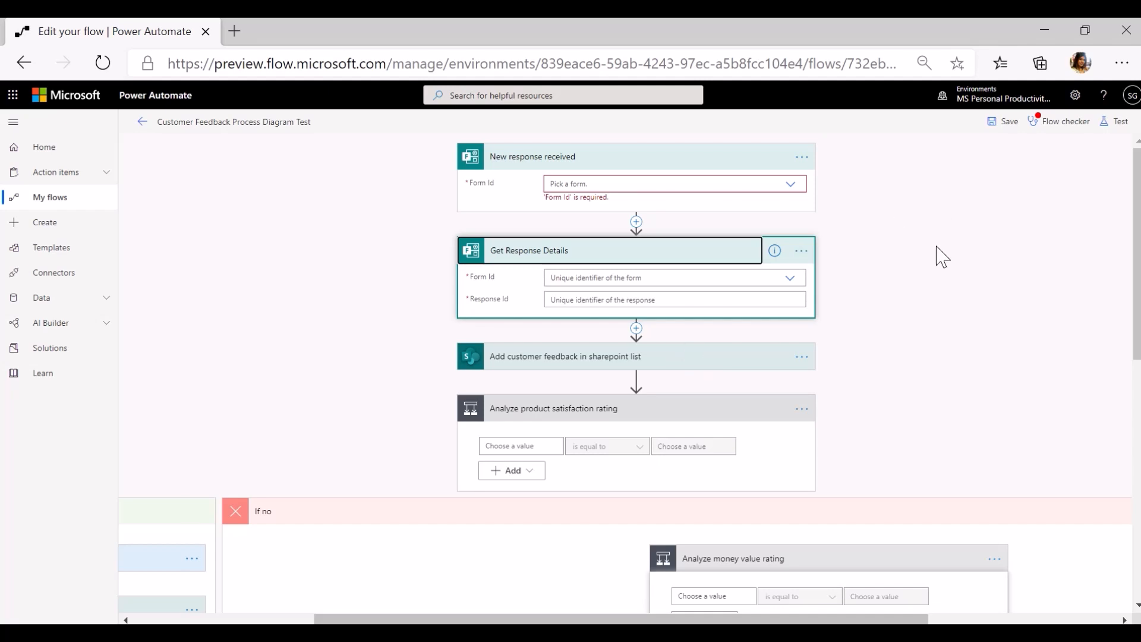
{"action": "key", "text": "ctrl+minus"}
{"action": "key", "text": "ctrl+minus"}
{"action": "key", "text": "ctrl+minus"}
{"action": "key", "text": "ctrl+minus"}
{"action": "key", "text": "ctrl+minus"}
{"action": "key", "text": "ctrl+minus"}
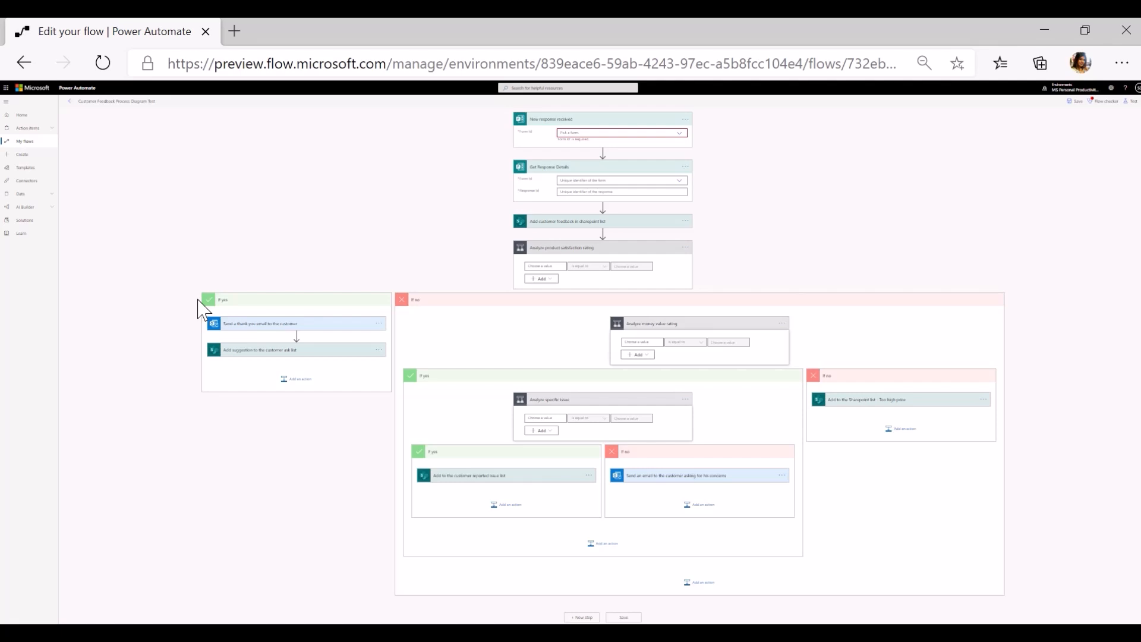
{"action": "key", "text": "ctrl+plus"}
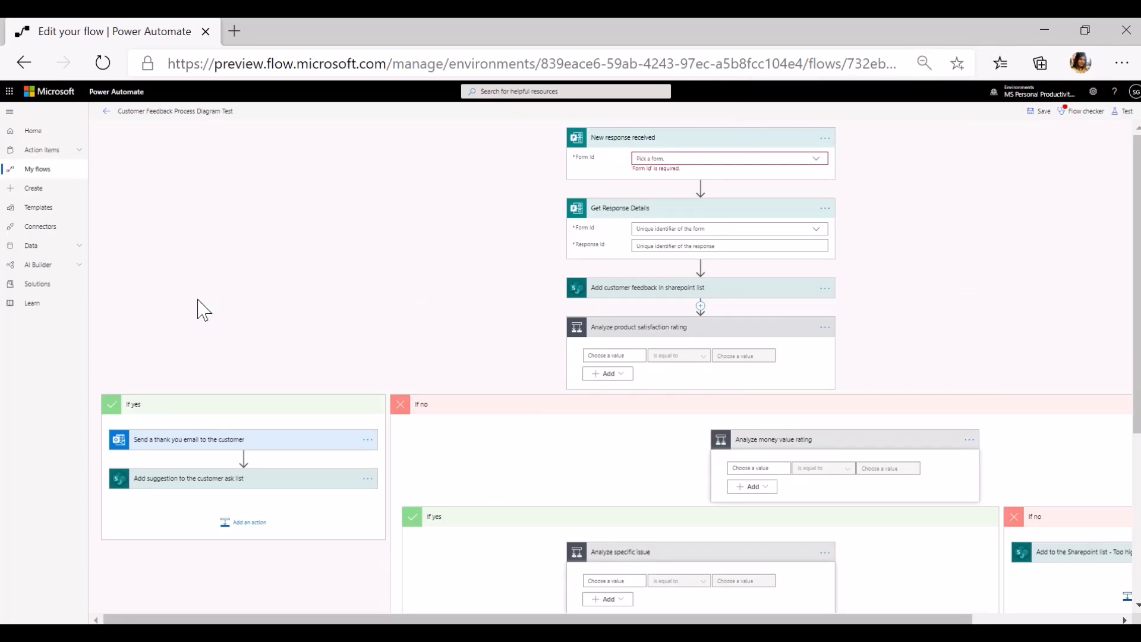